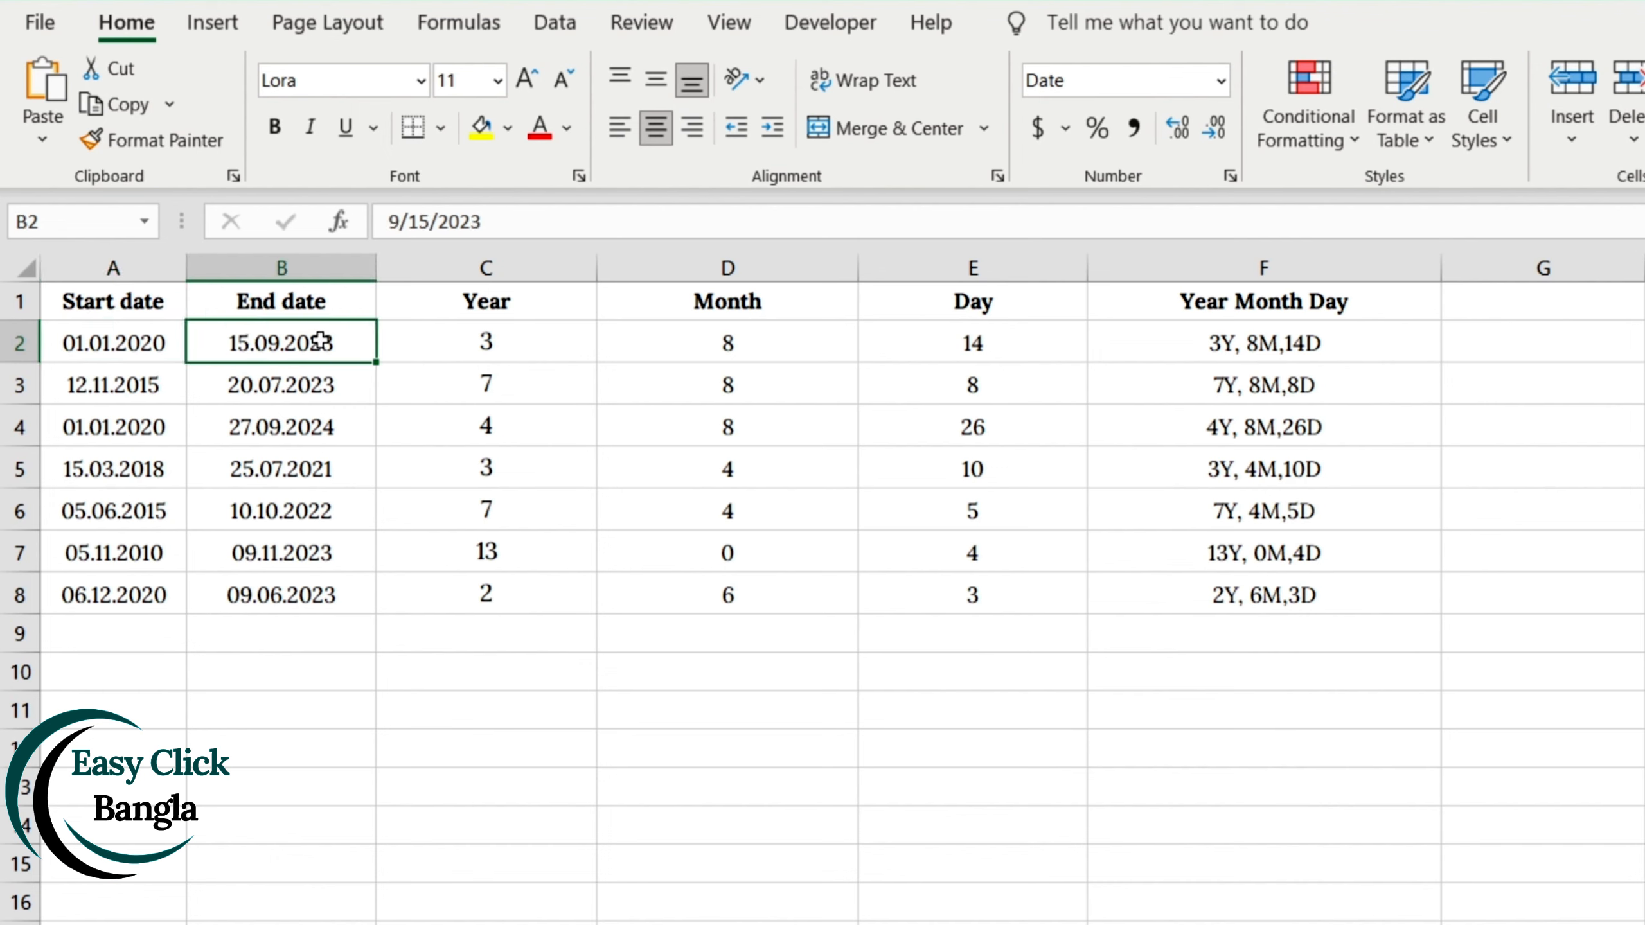
{"action": "left_click", "coordinate": [544, 306]}
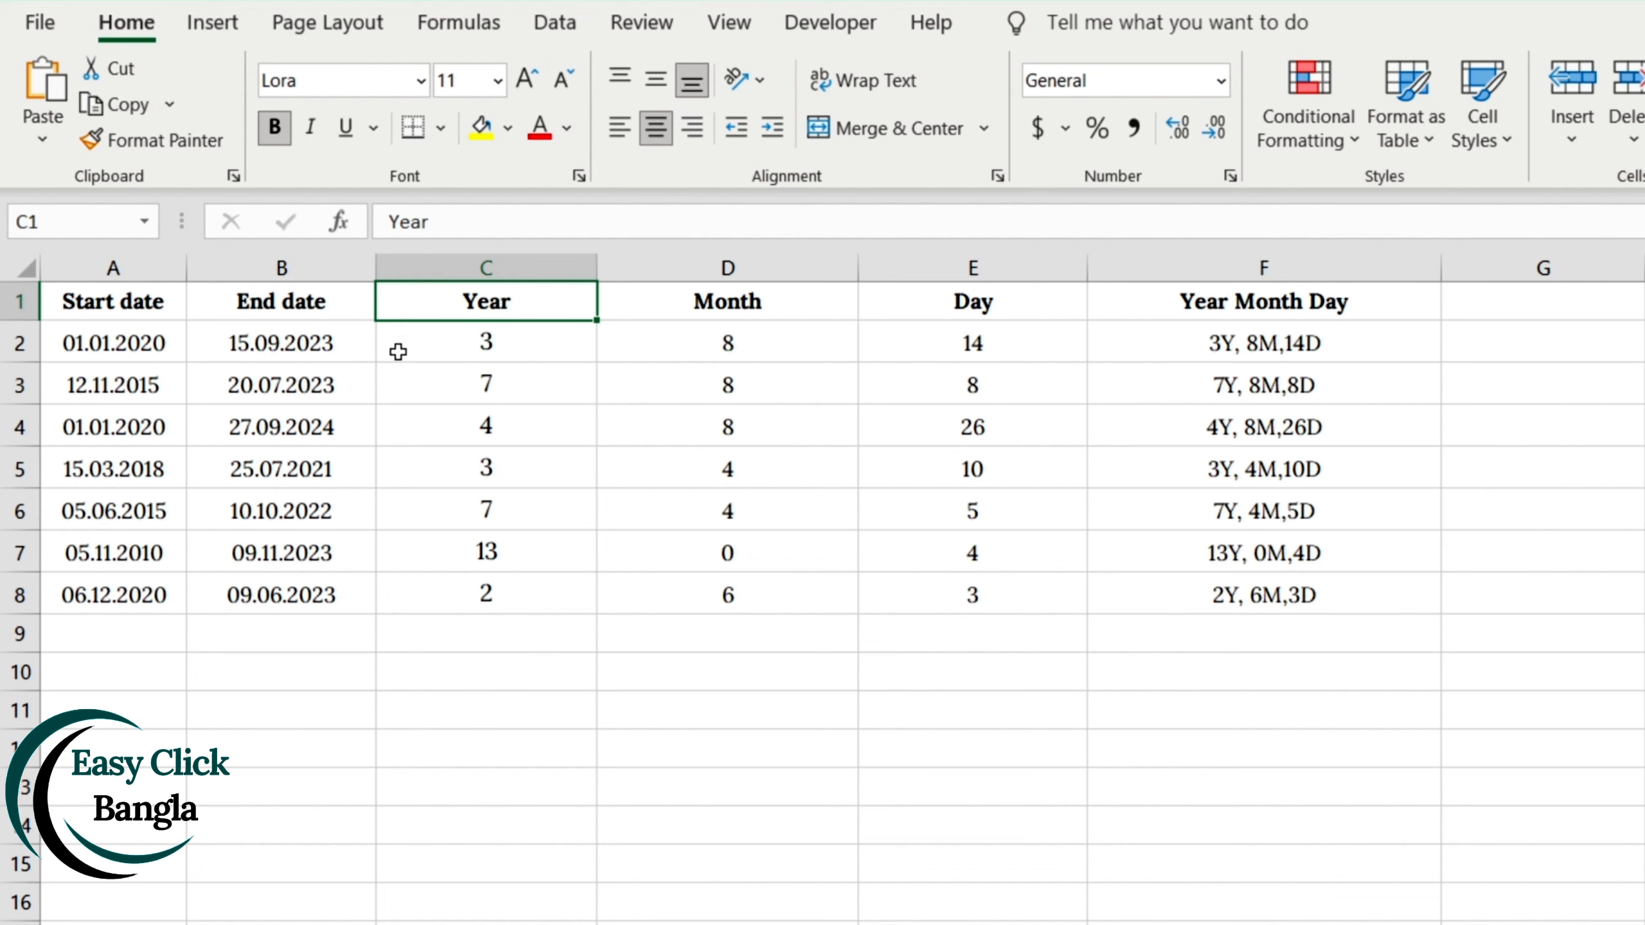
{"action": "left_click", "coordinate": [317, 347]}
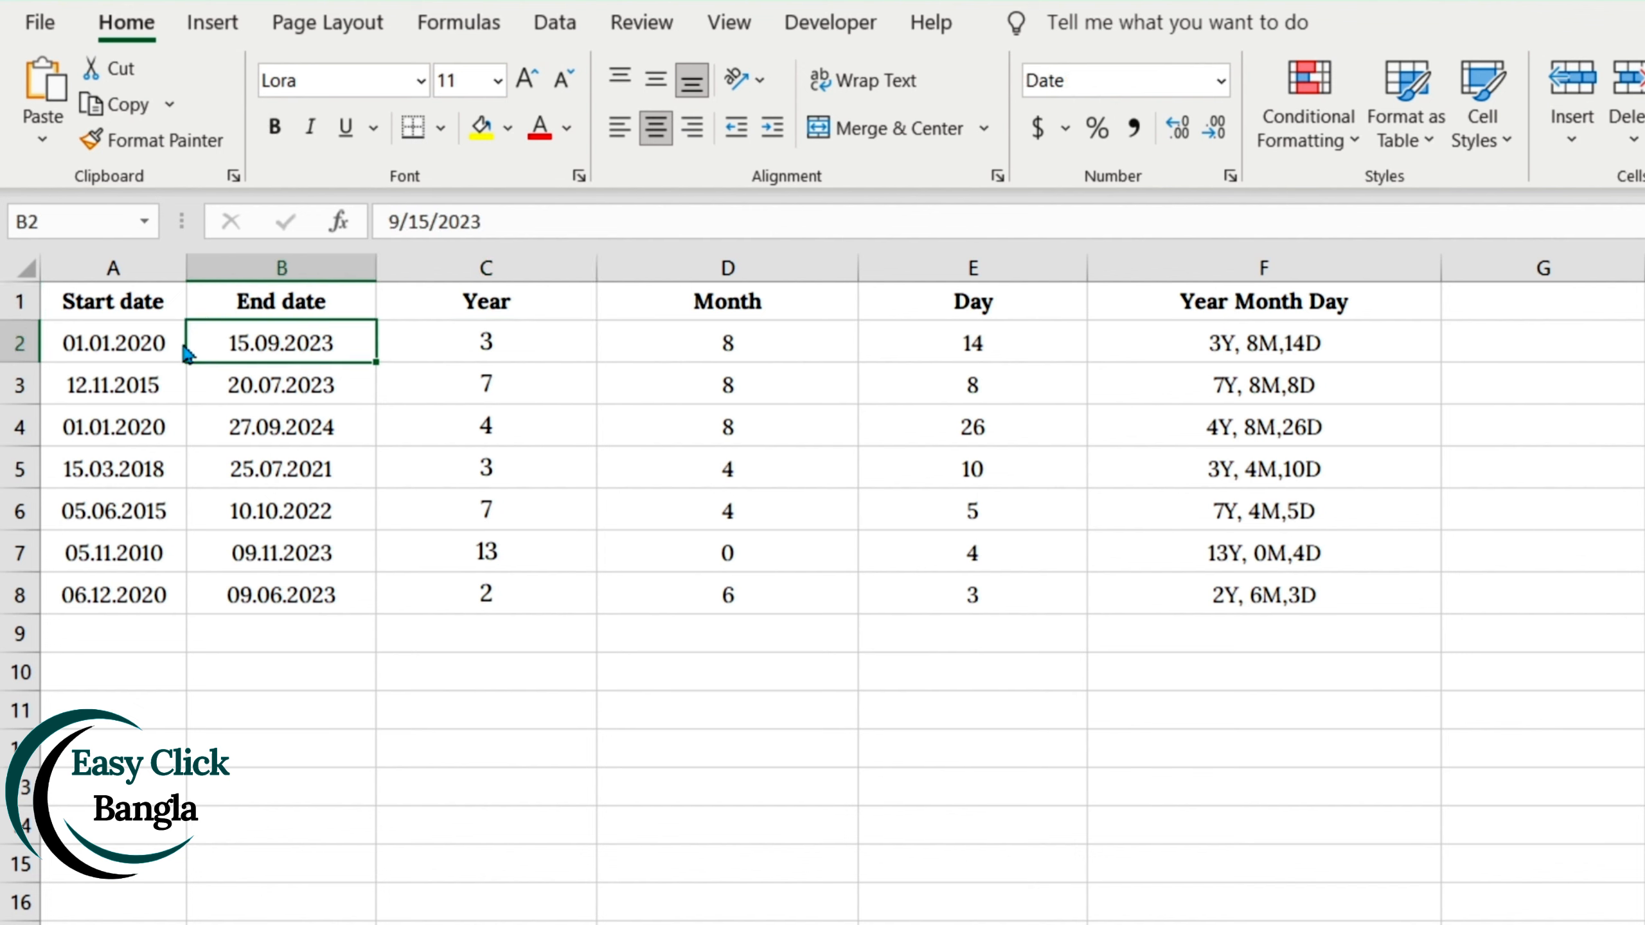
{"action": "left_click", "coordinate": [152, 339]}
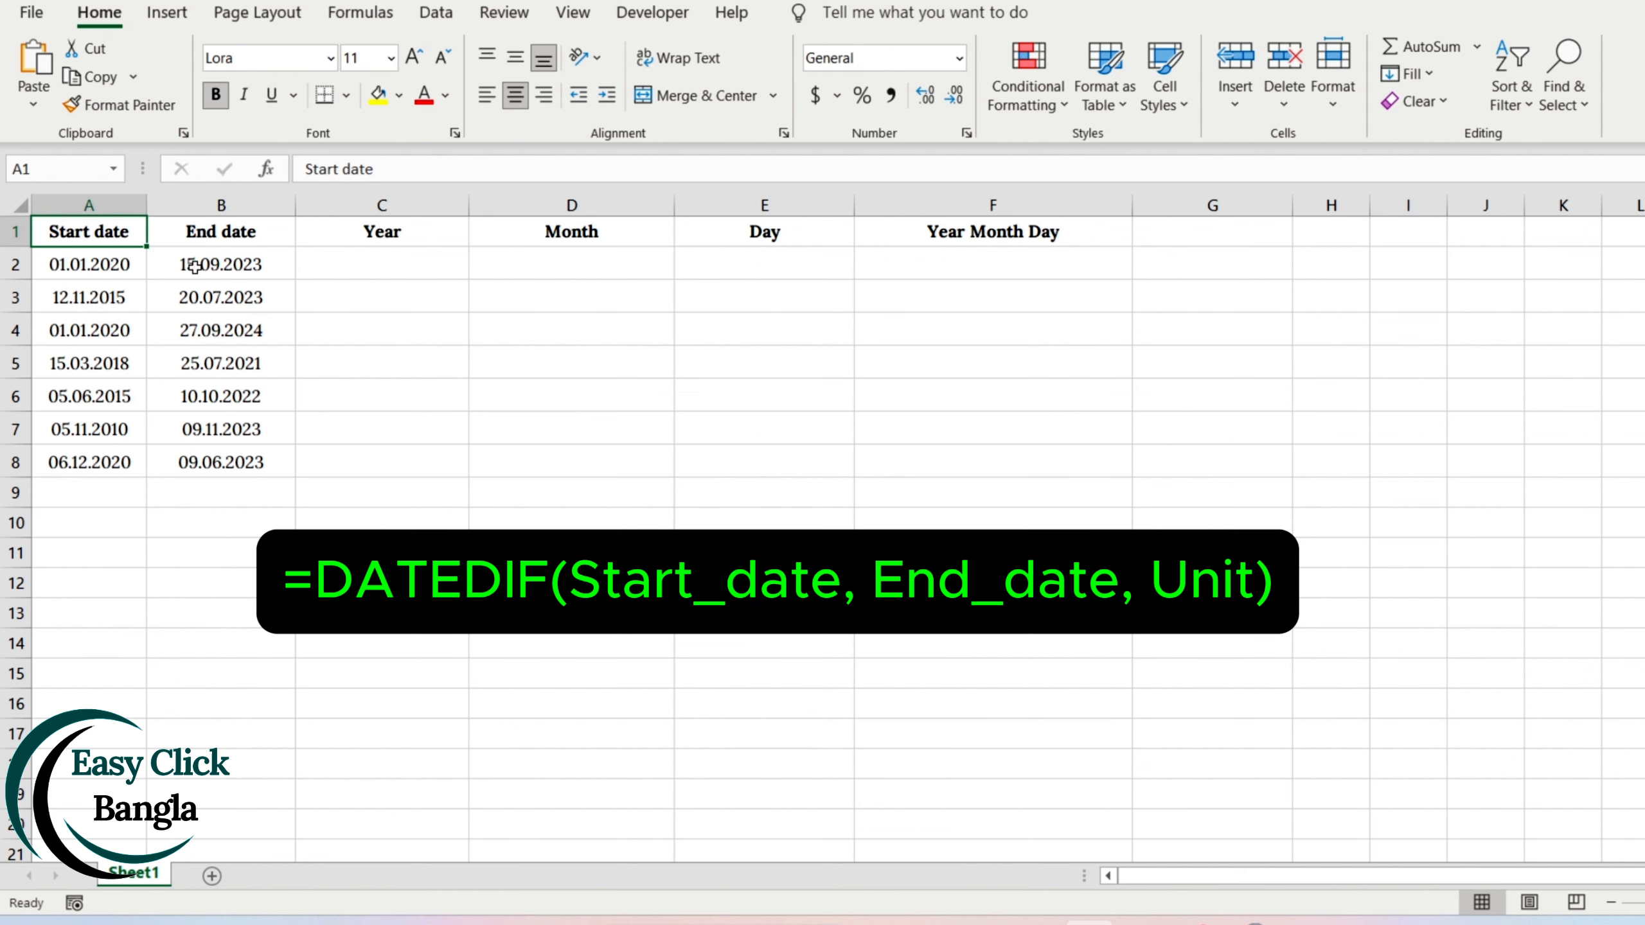
{"action": "left_click", "coordinate": [326, 263]}
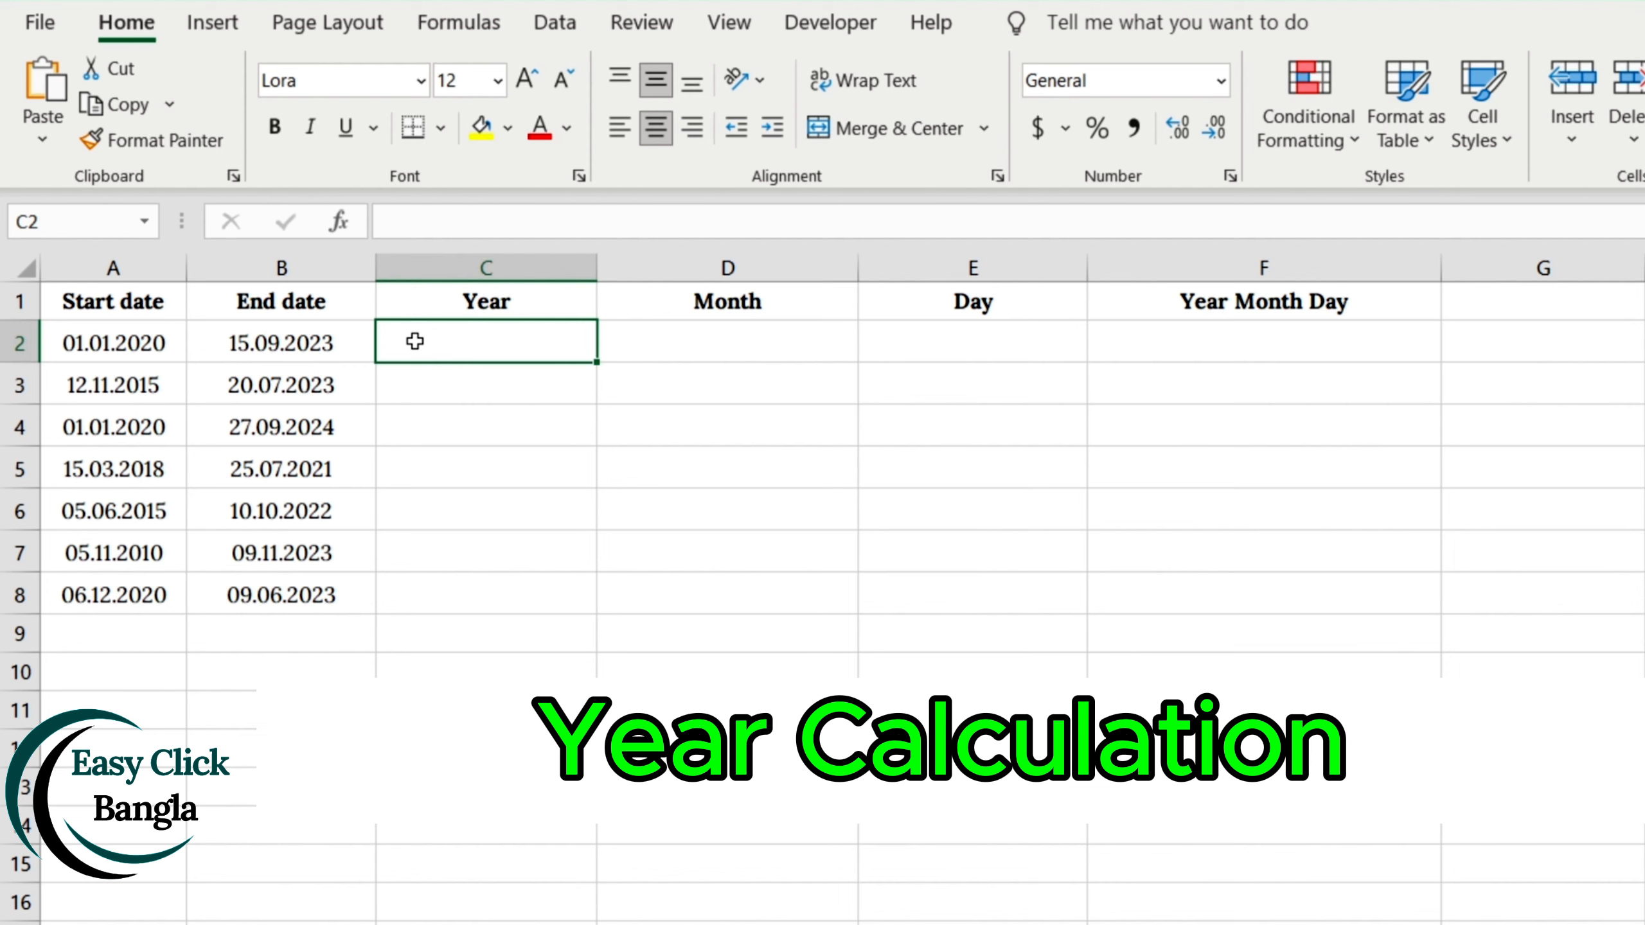
{"action": "left_click", "coordinate": [127, 351]}
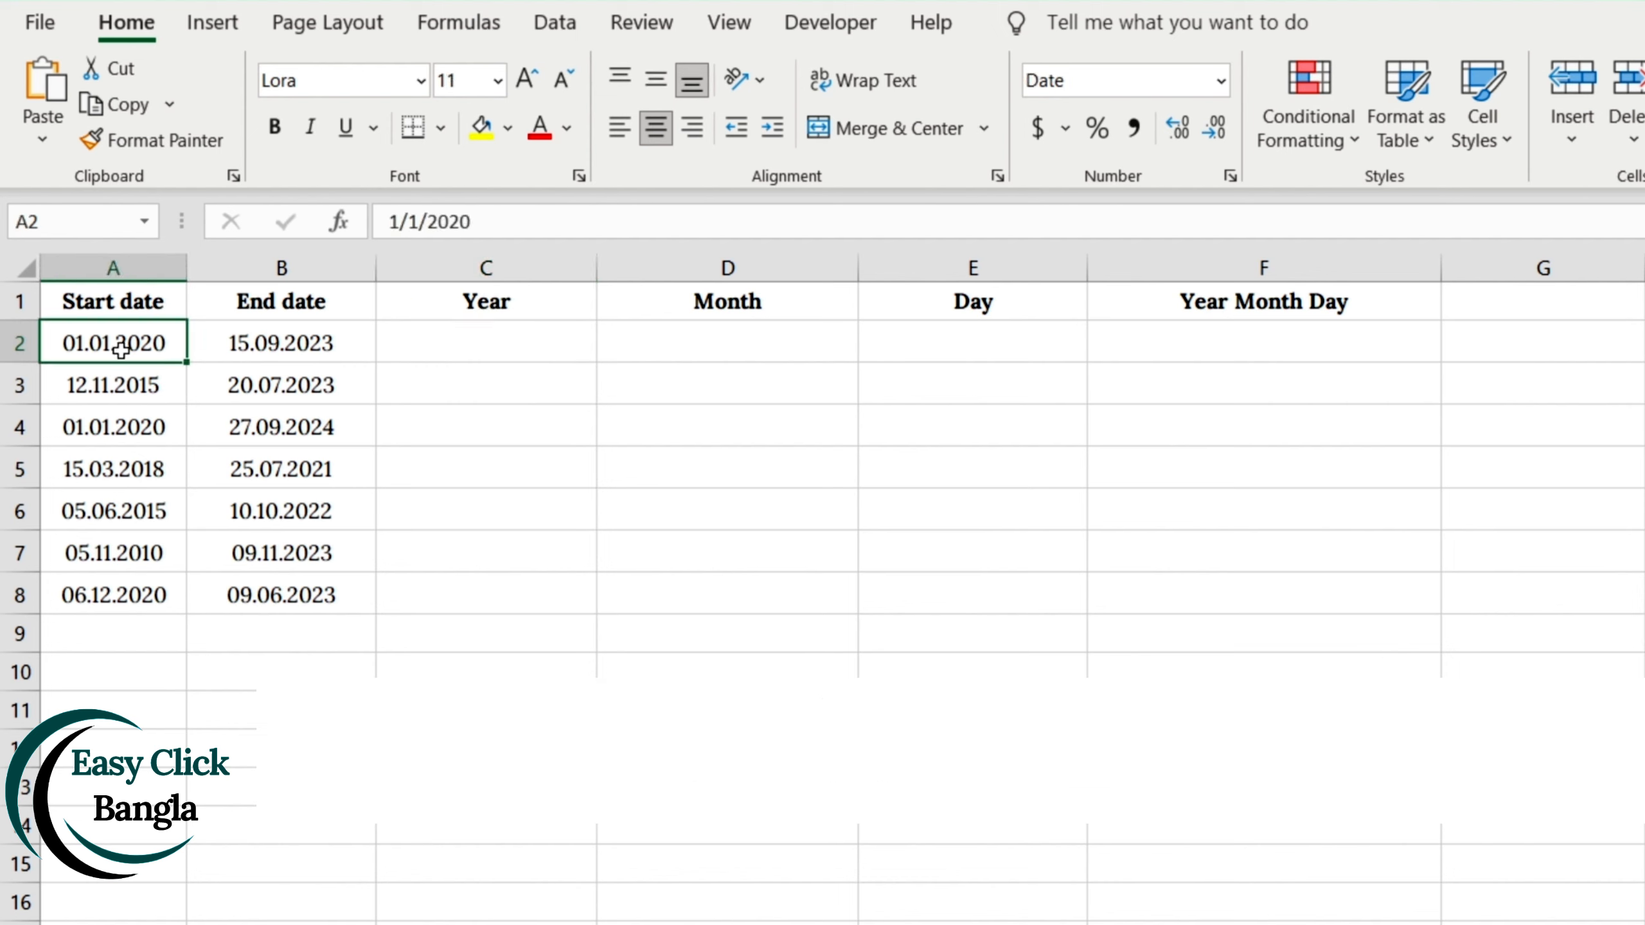
{"action": "left_click", "coordinate": [256, 342]}
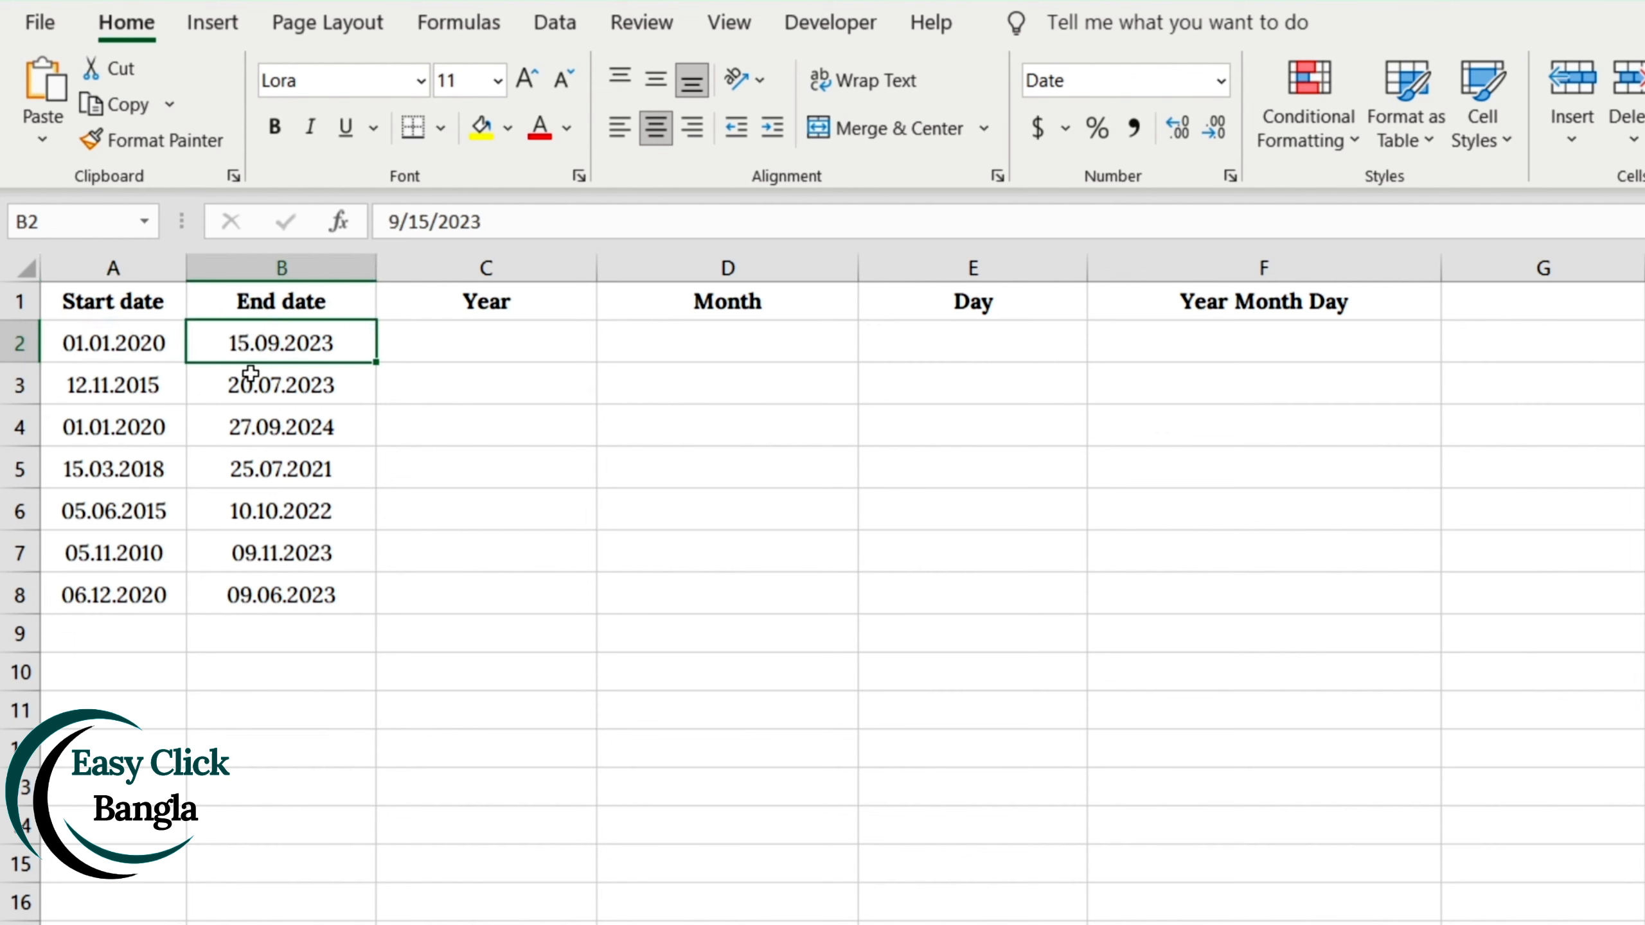
Step: Enter =DATEDIF(A2,B2, "Y") in C2 to calculate the full years between the start and end dates
{"action": "left_click", "coordinate": [433, 337]}
{"action": "type", "text": "="}
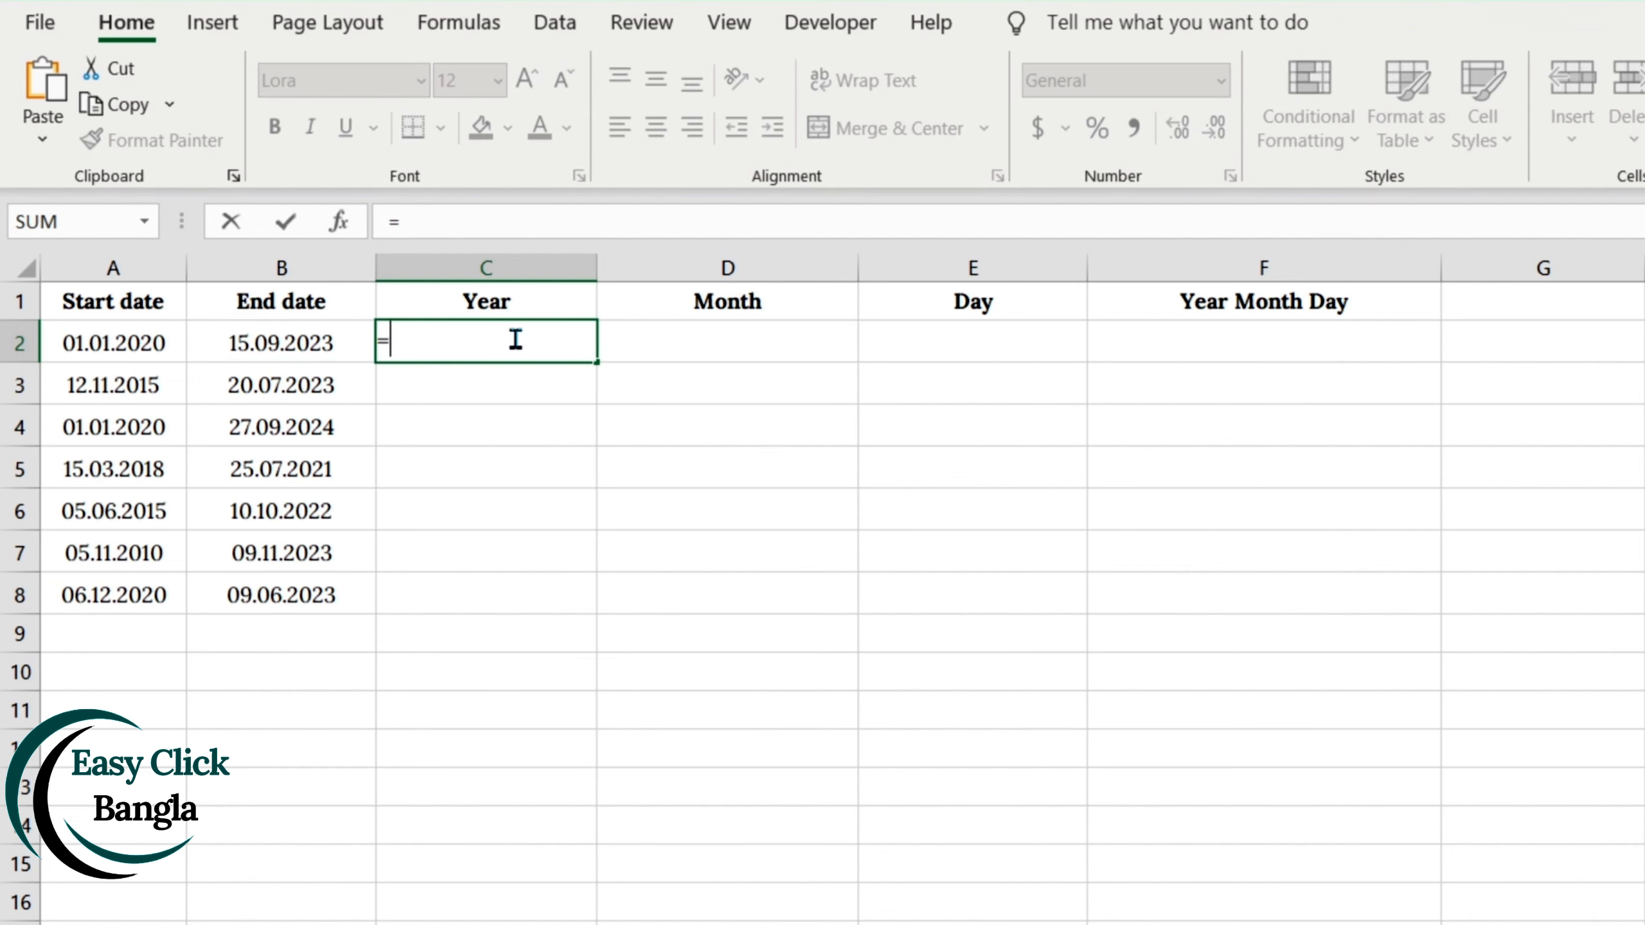
{"action": "type", "text": "DATED"}
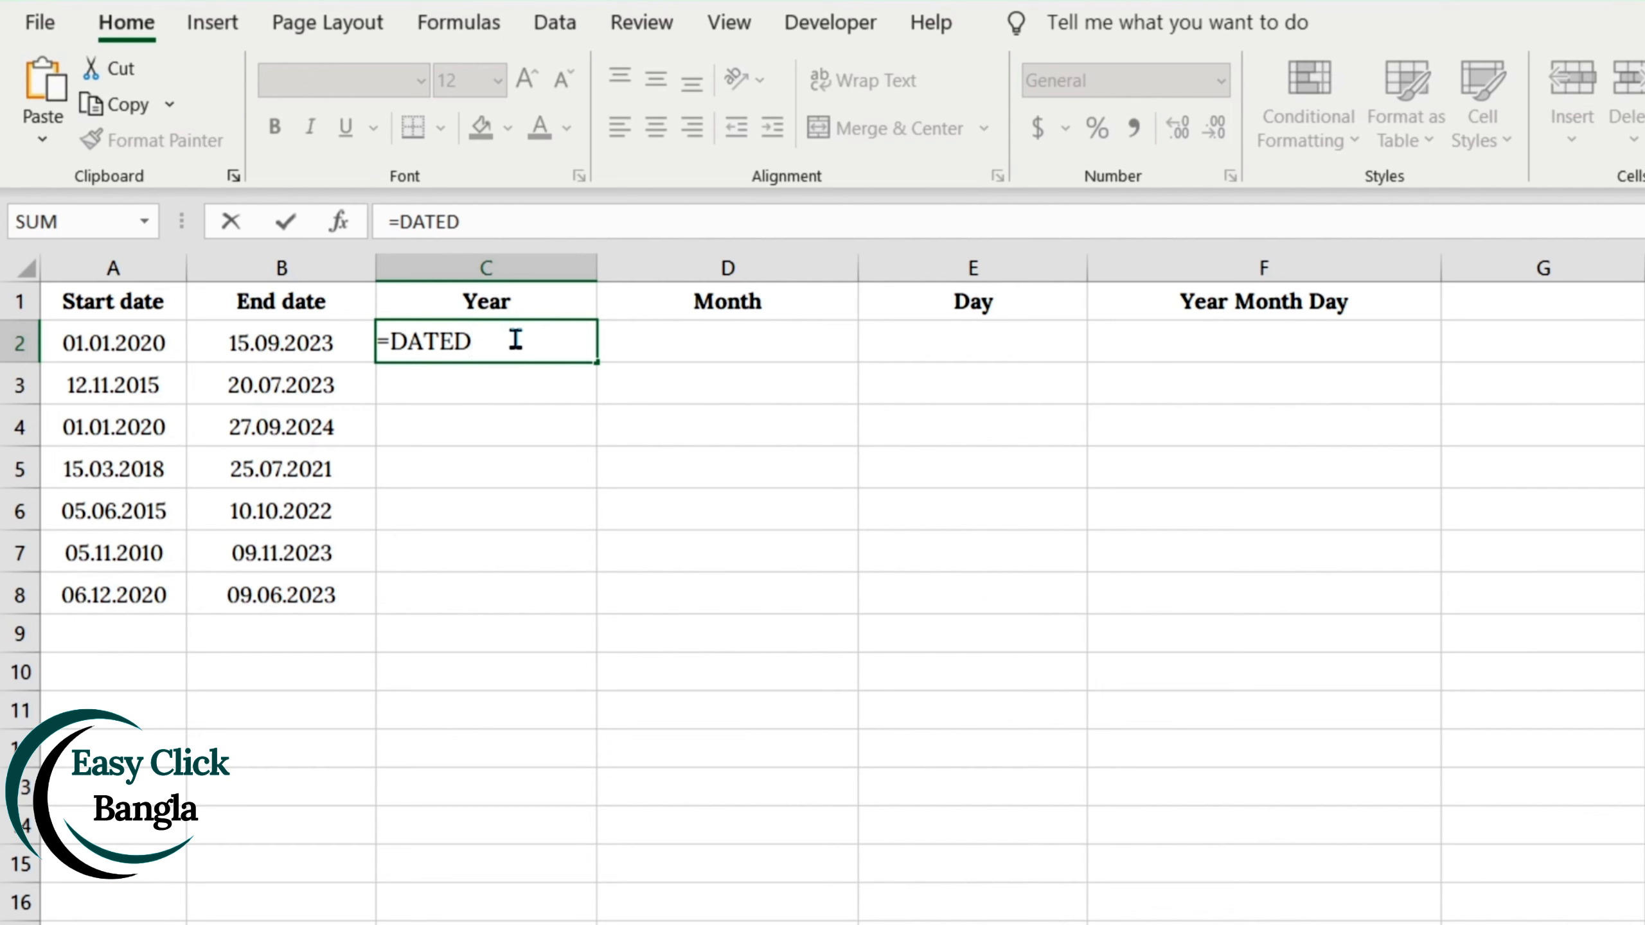
{"action": "type", "text": "IF("}
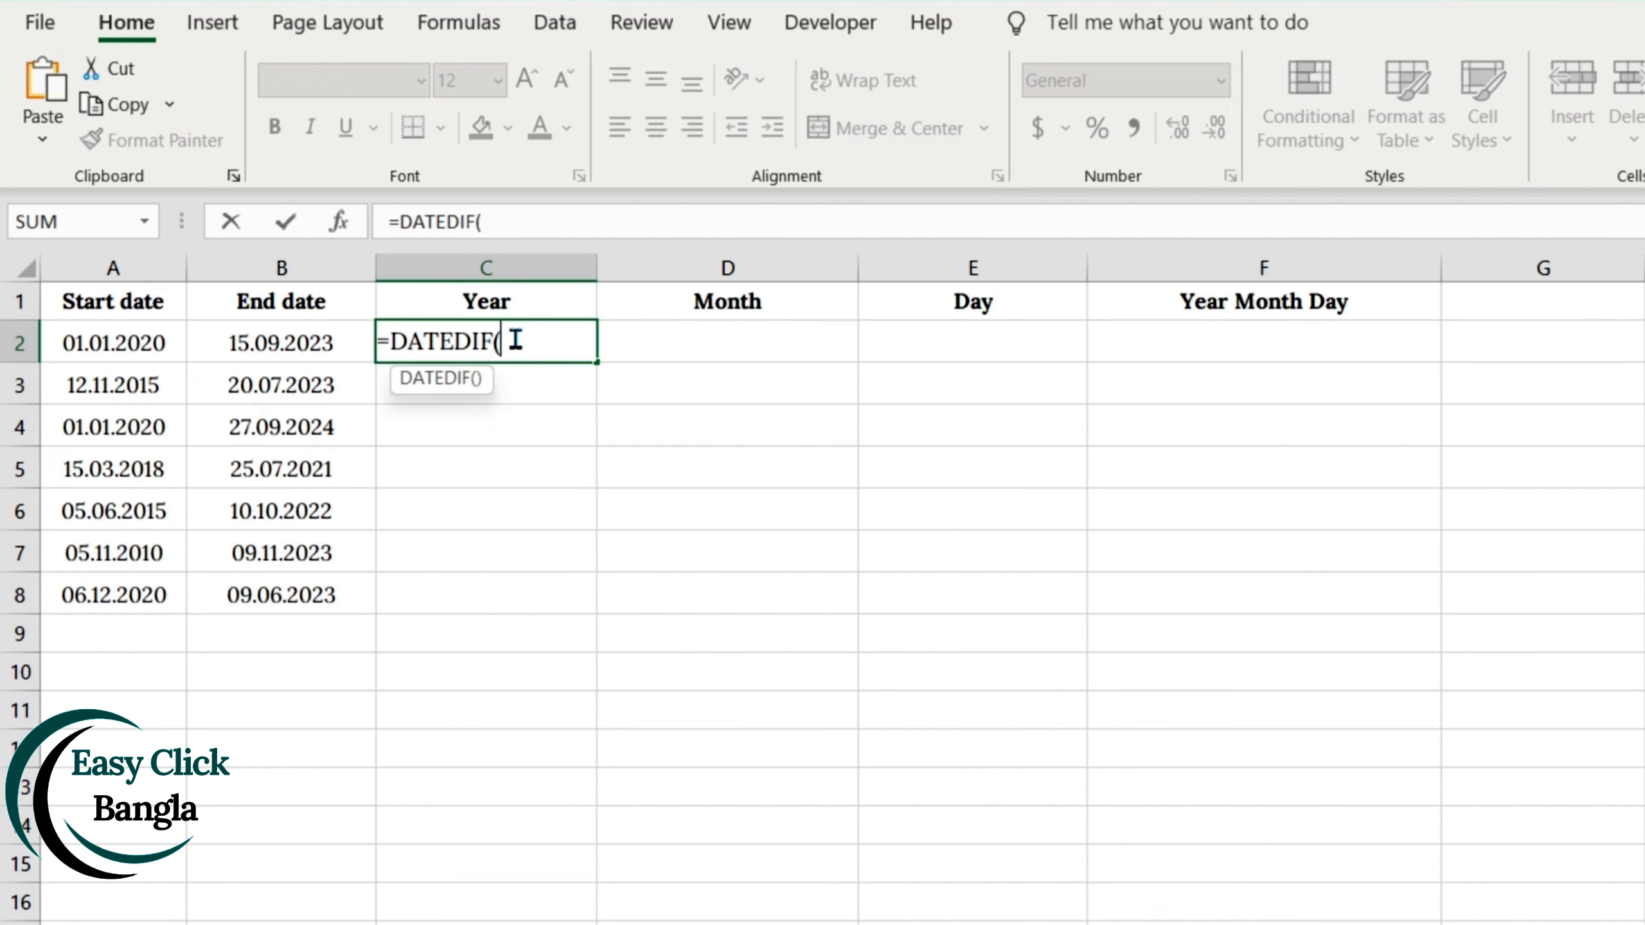
{"action": "left_click", "coordinate": [103, 356]}
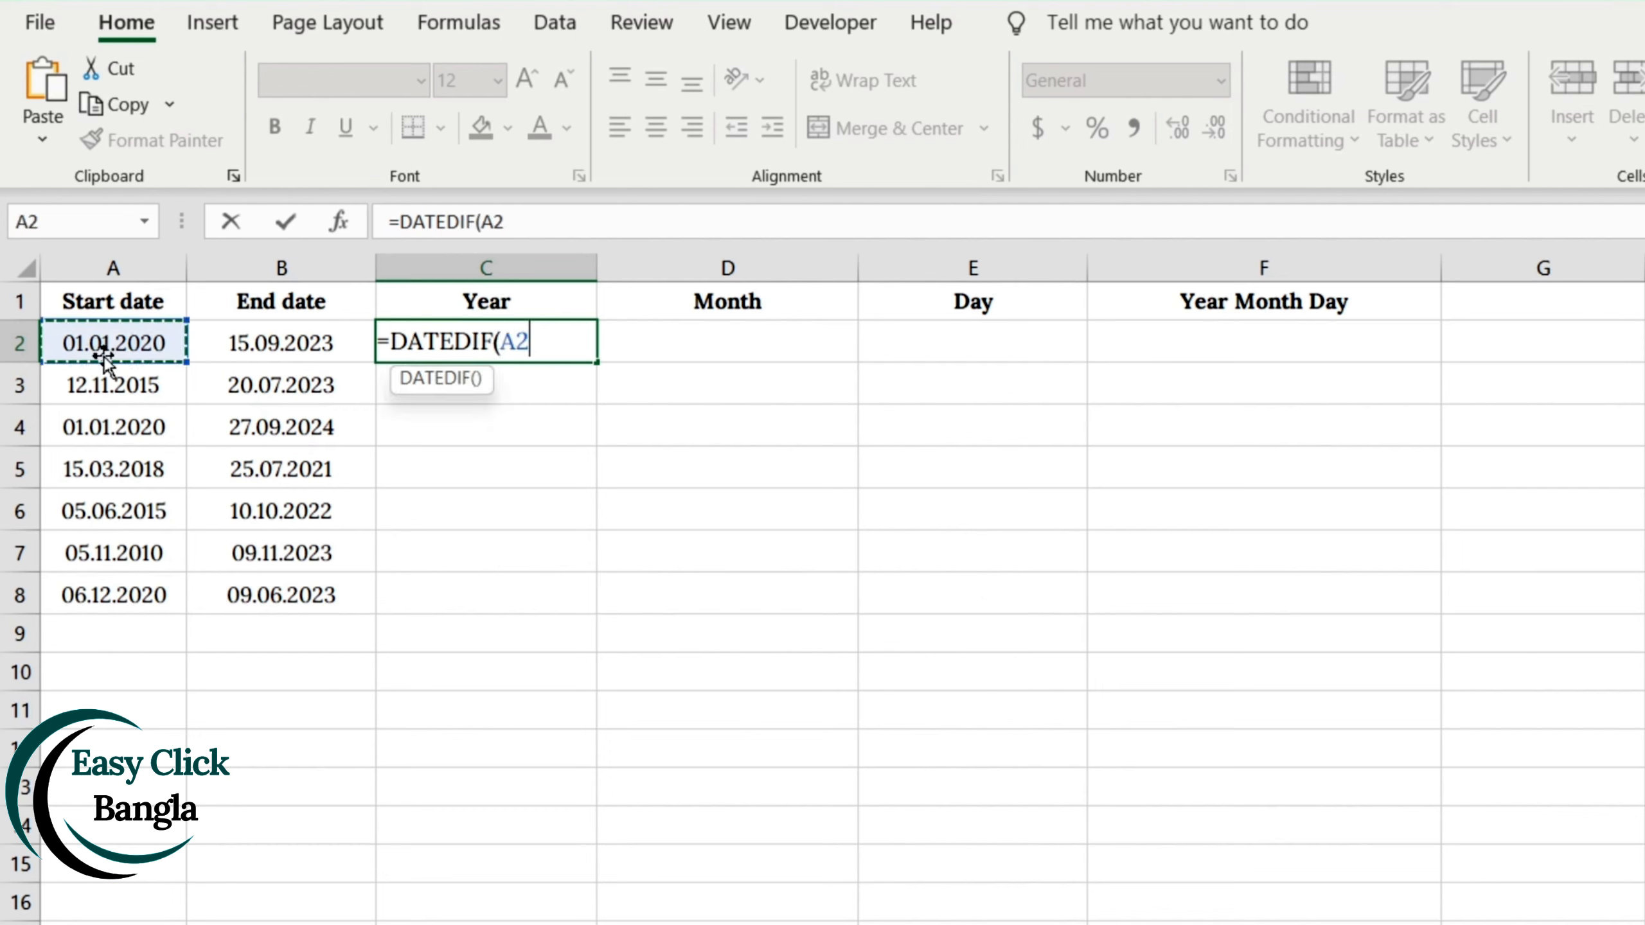
{"action": "type", "text": ","}
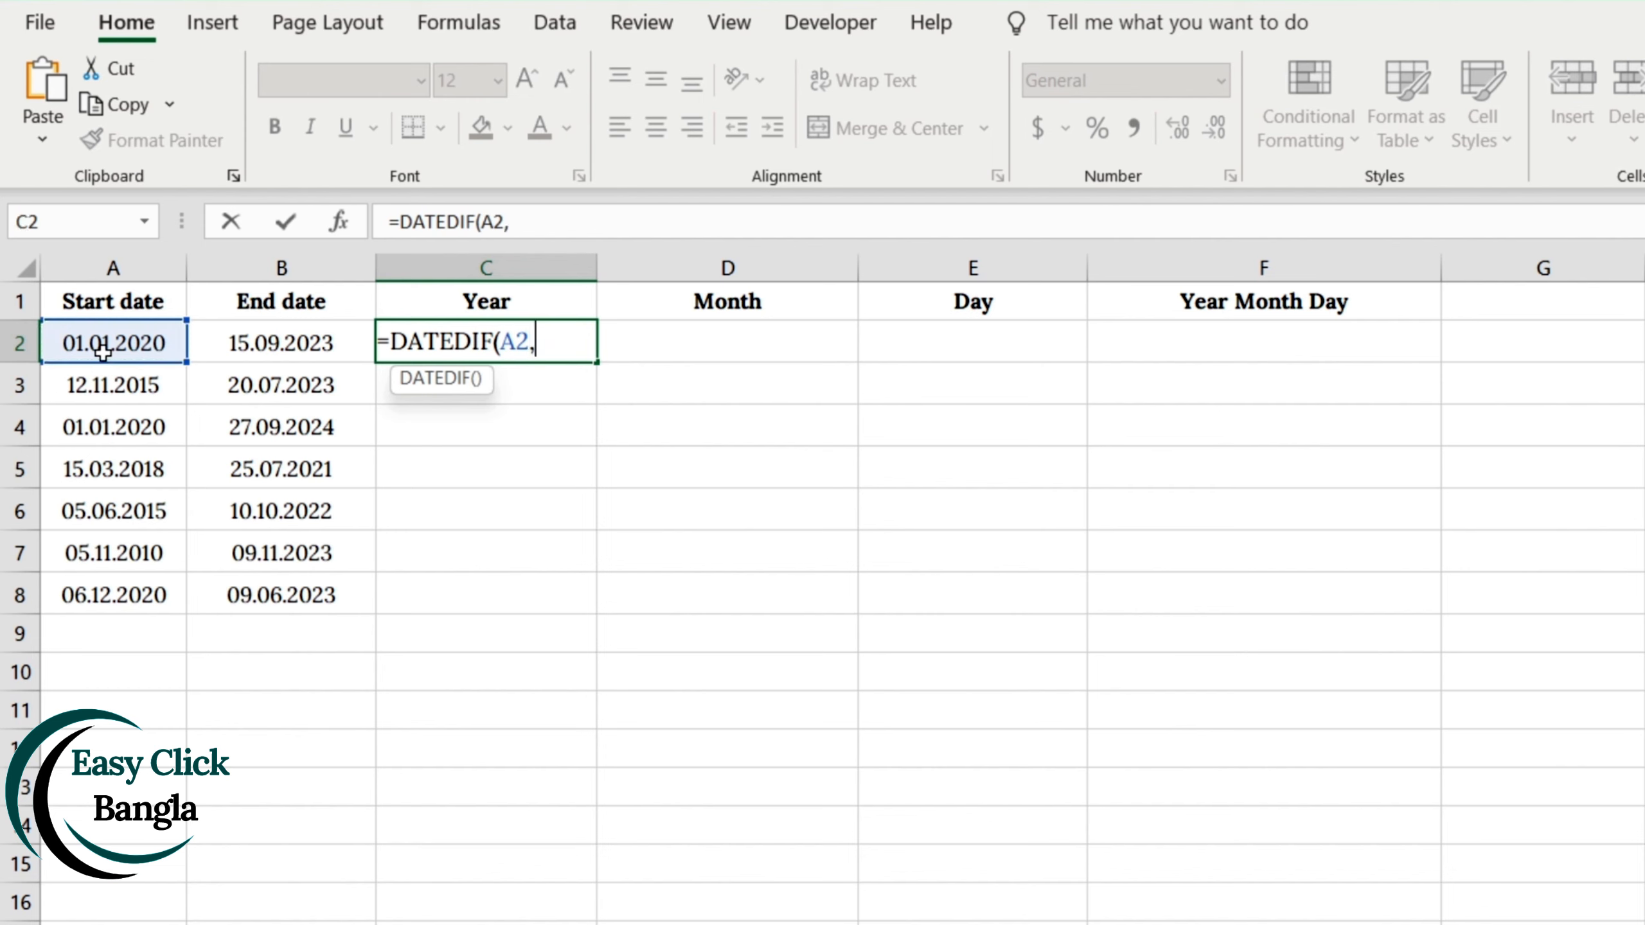
{"action": "left_click", "coordinate": [256, 345]}
{"action": "type", "text": ", "}
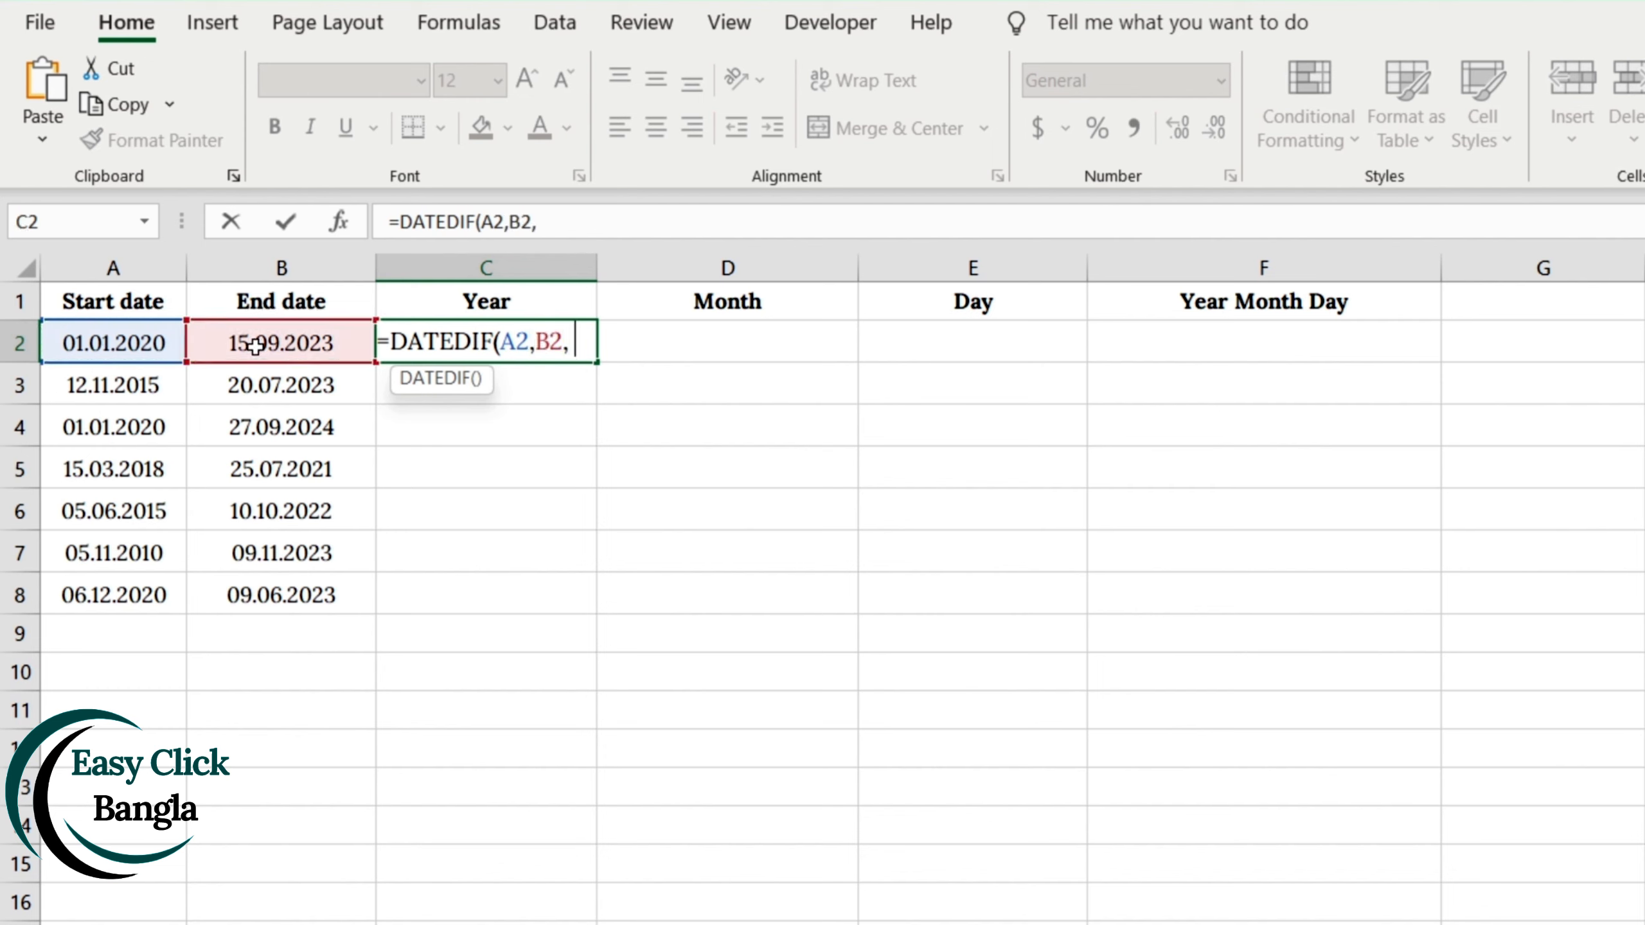
{"action": "type", "text": "\"Y"}
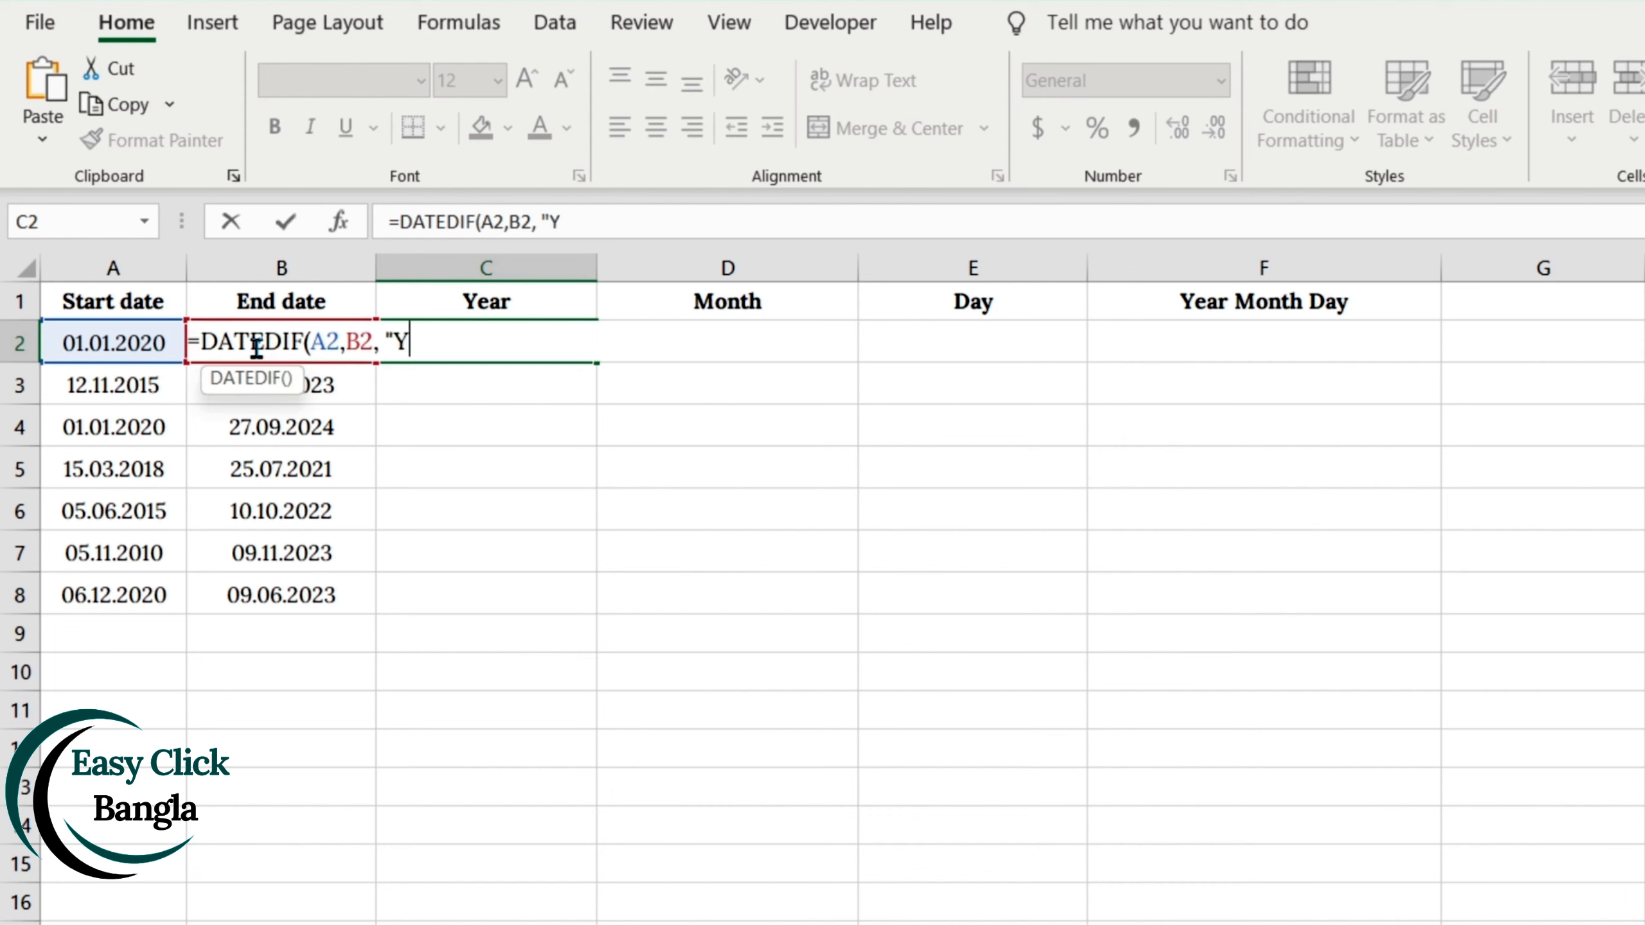
{"action": "type", "text": "\")"}
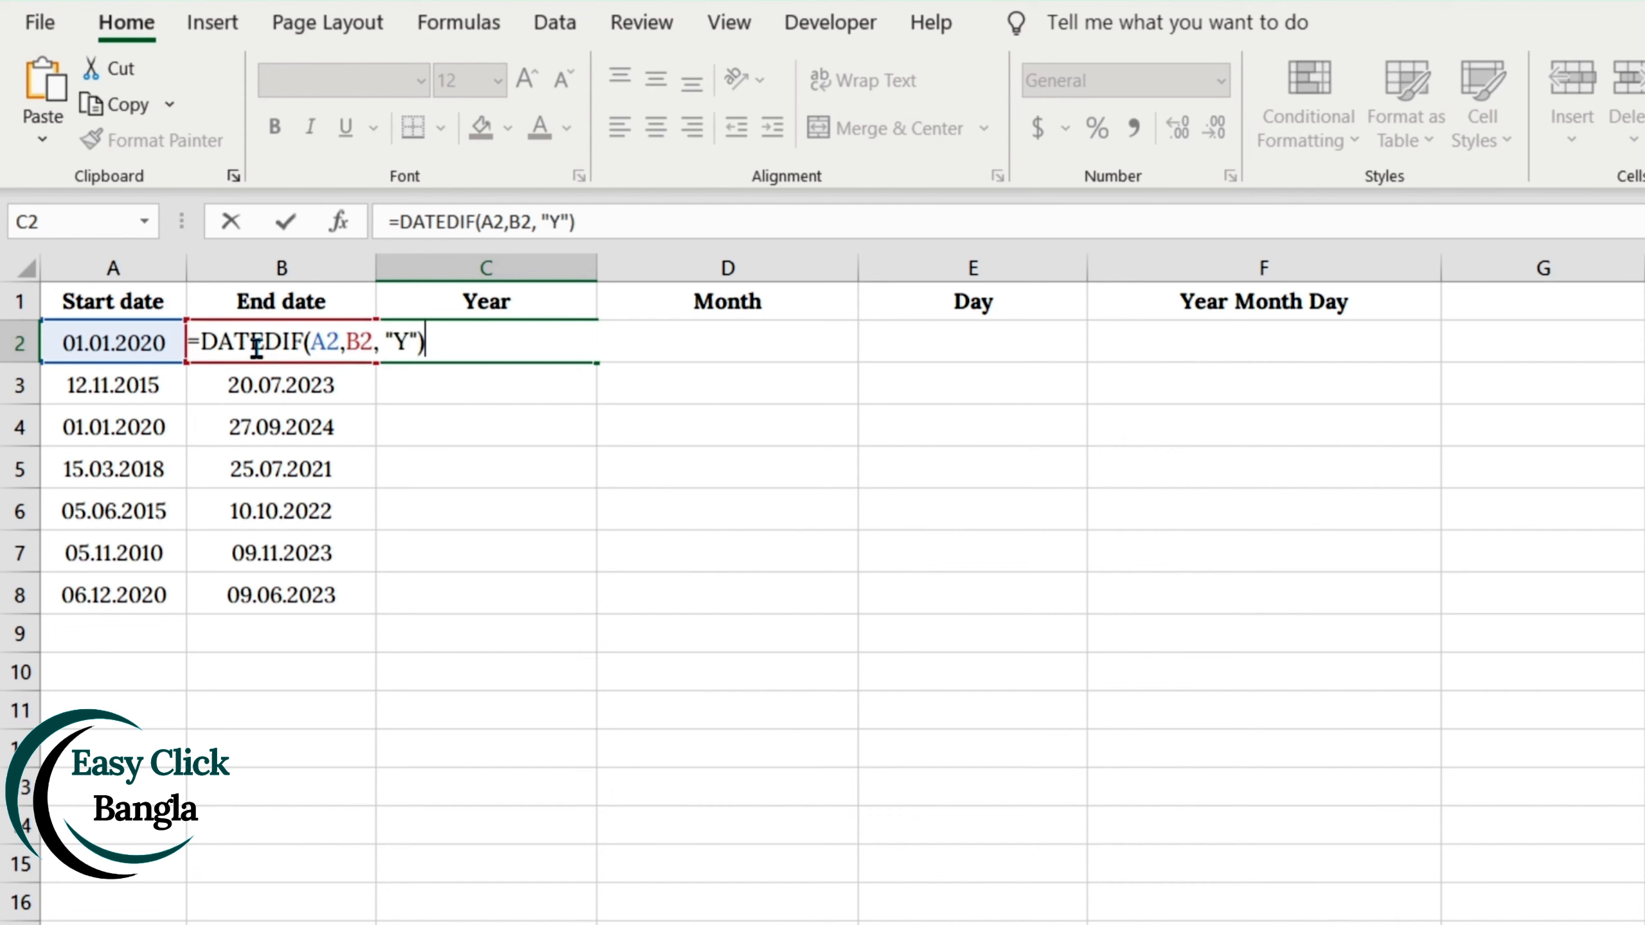
{"action": "key", "text": "Return"}
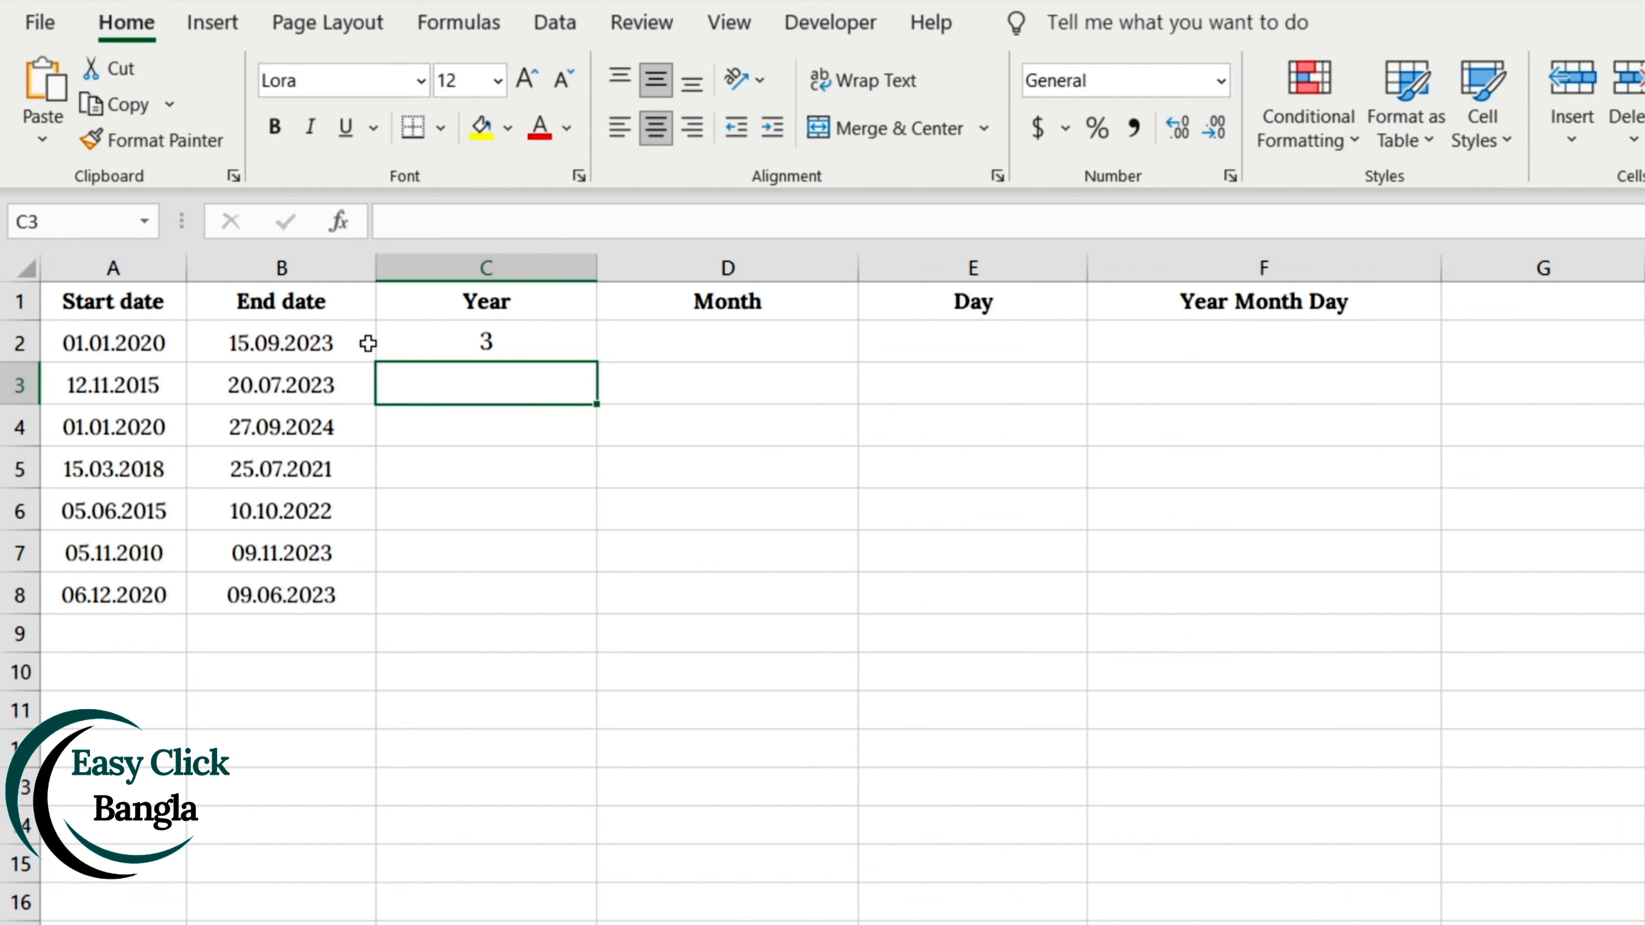
Step: Fill the year formula in C2 down the Year column through C8
{"action": "left_click", "coordinate": [440, 344]}
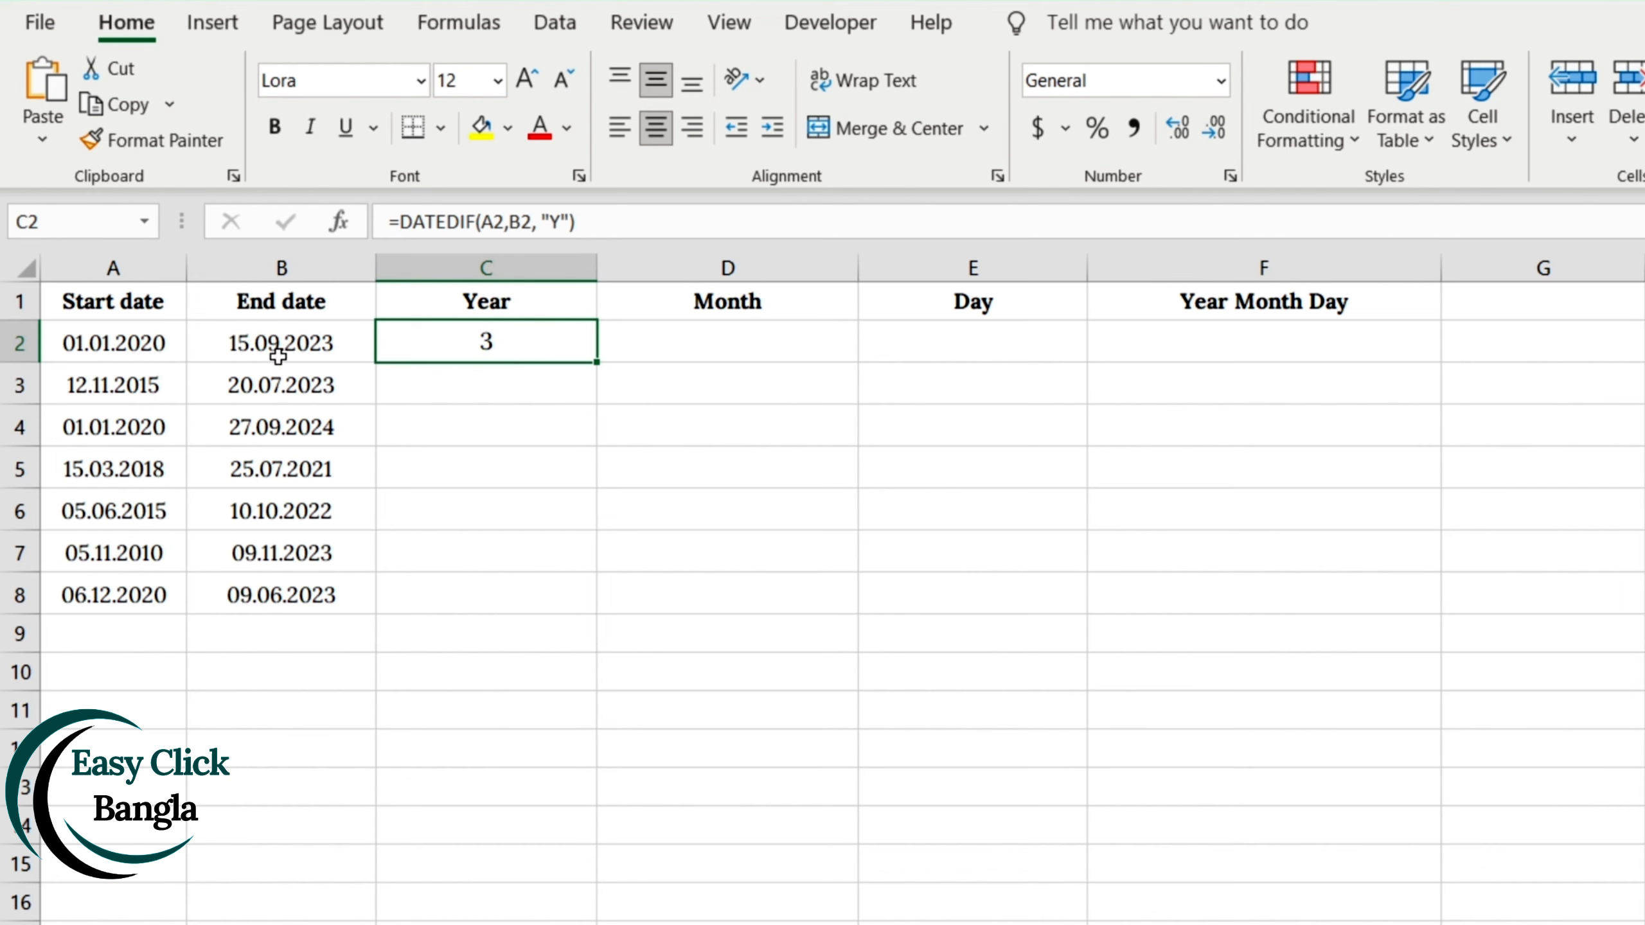
{"action": "left_click", "coordinate": [132, 338]}
{"action": "left_click", "coordinate": [291, 341]}
{"action": "left_click", "coordinate": [497, 350]}
{"action": "double_click", "coordinate": [595, 360]}
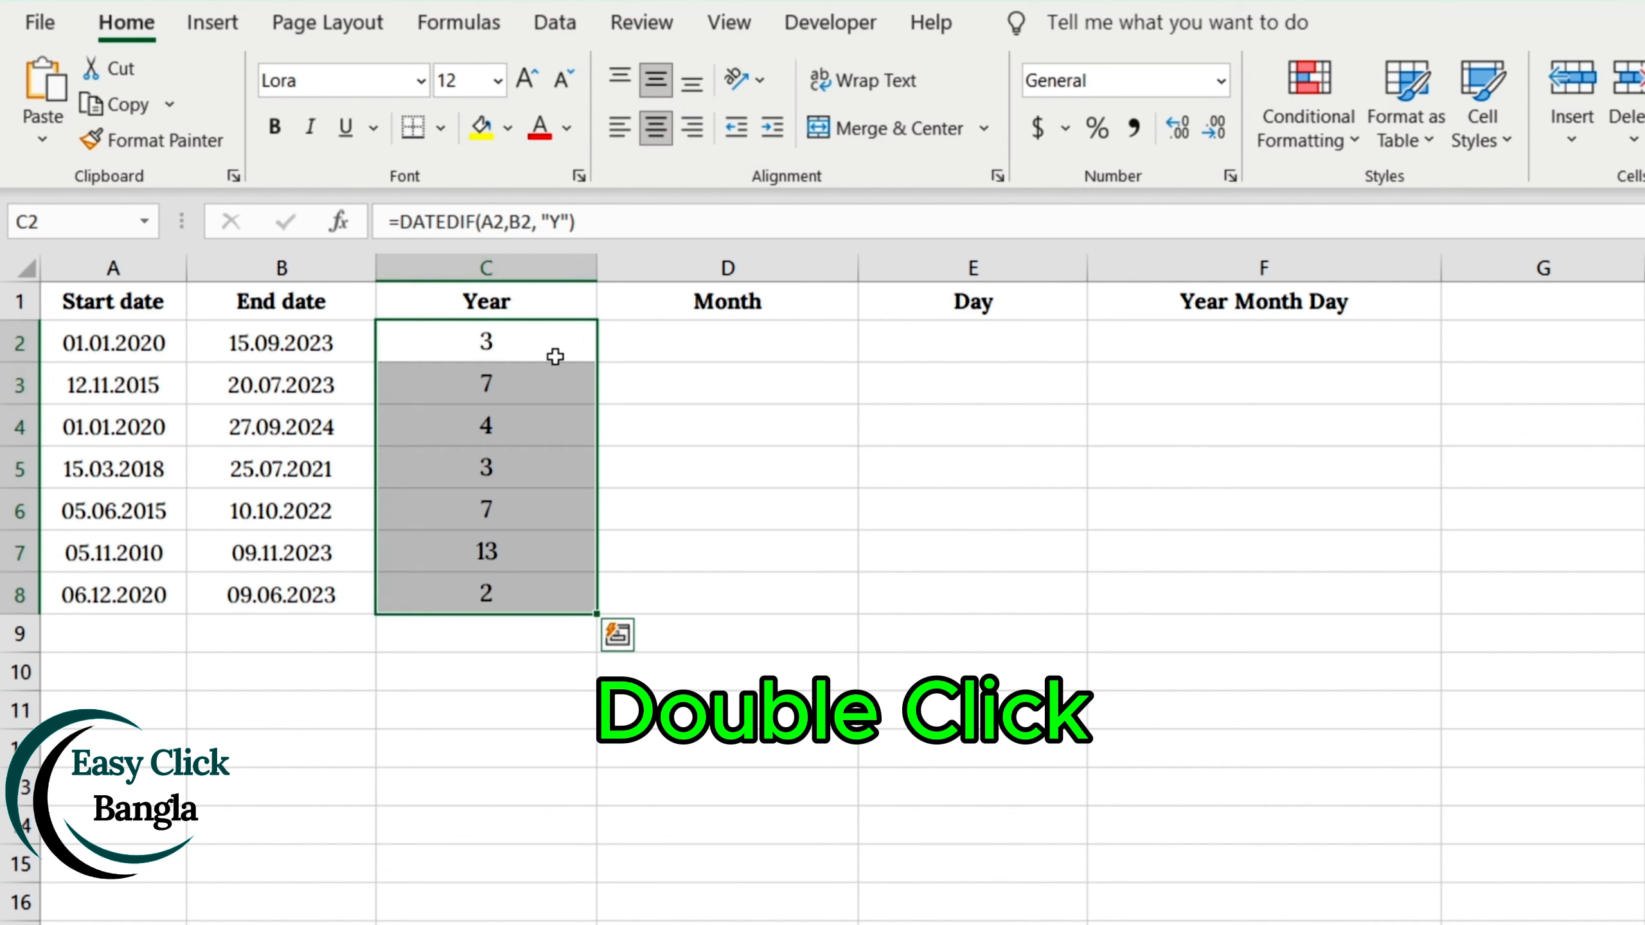
{"action": "key", "text": "ctrl+z"}
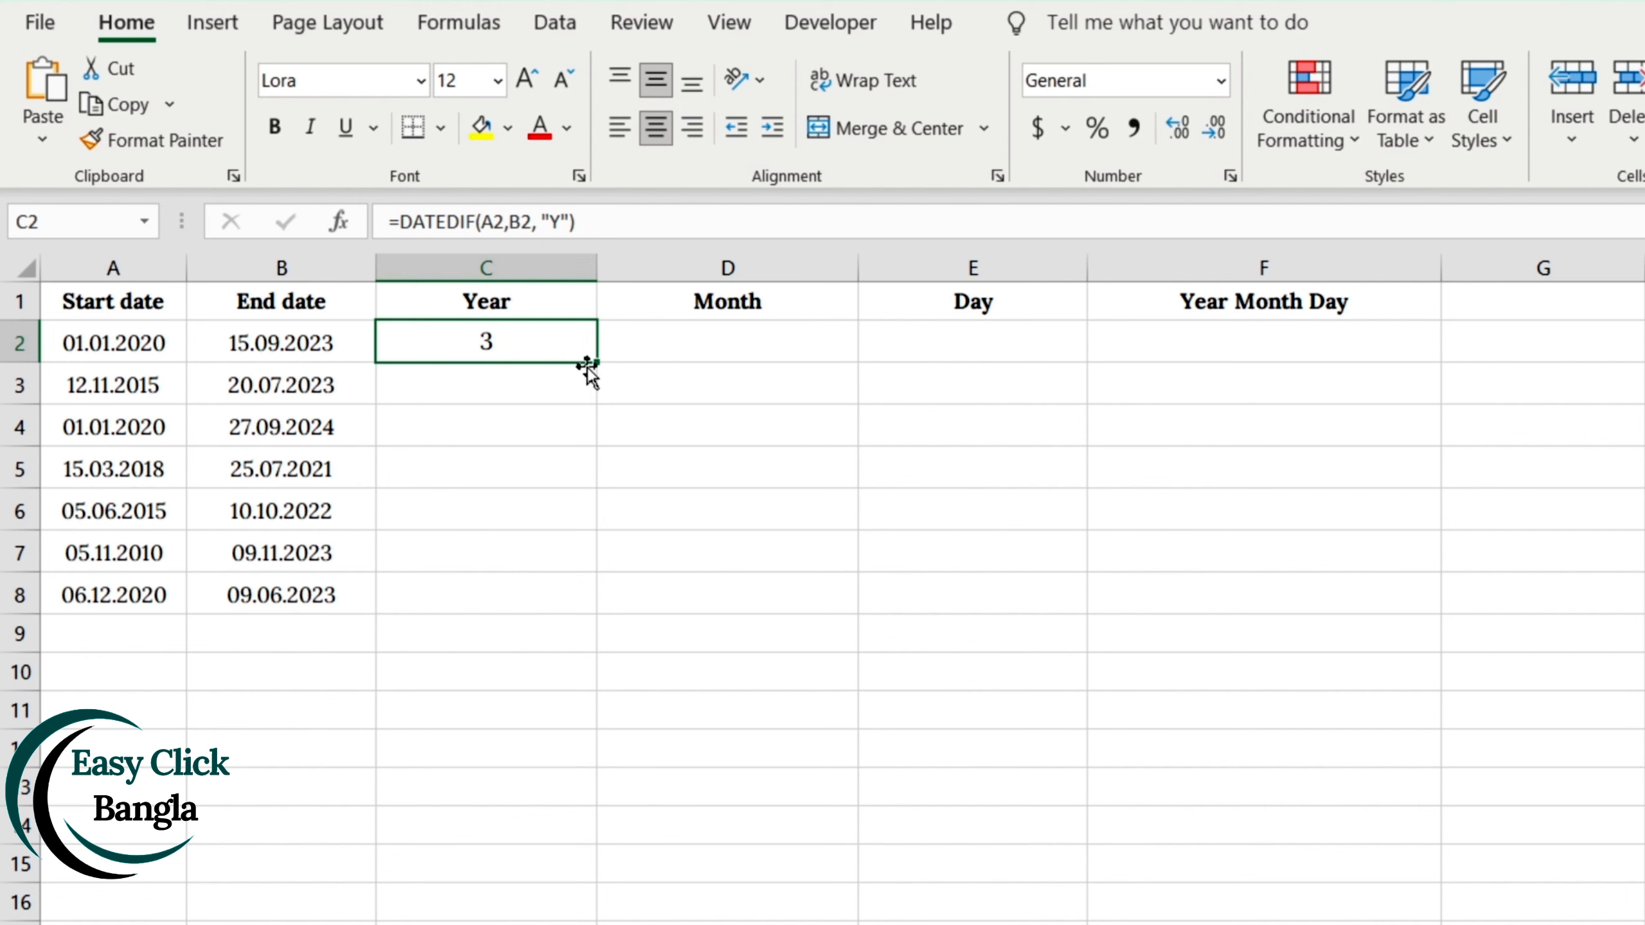
{"action": "left_click_drag", "start_coordinate": [595, 360], "coordinate": [603, 606]}
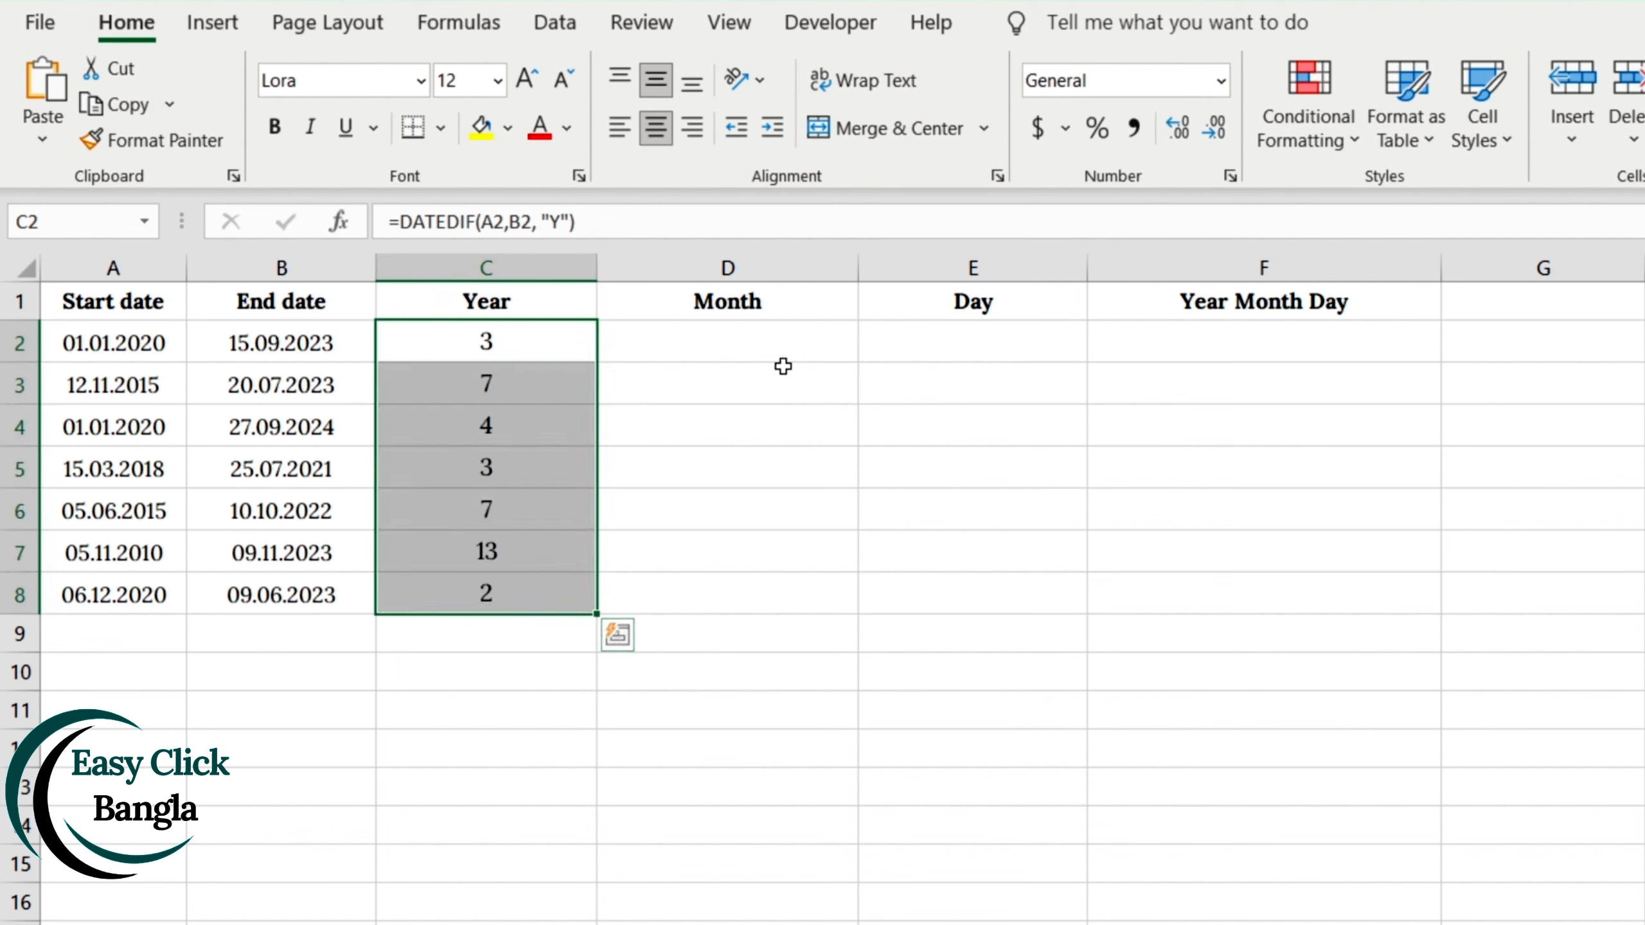
Step: Enter =DATEDIF(A2,B2, "YM") in D2 for the remaining months and fill it down the Month column through D8
{"action": "left_click", "coordinate": [749, 342]}
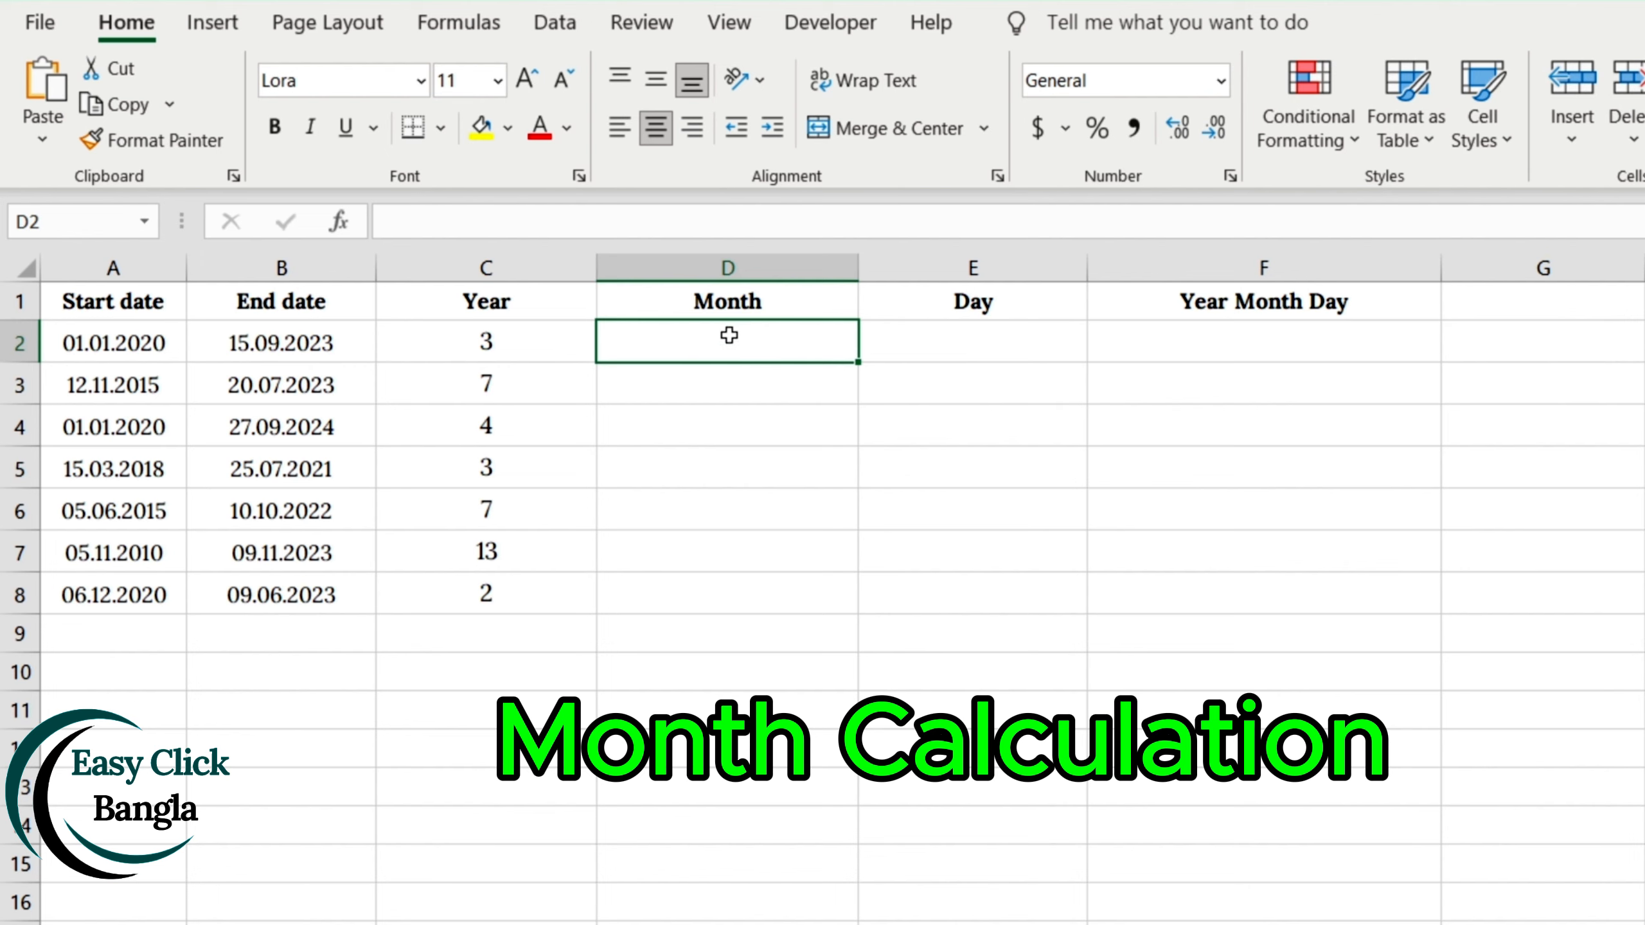
{"action": "type", "text": "="}
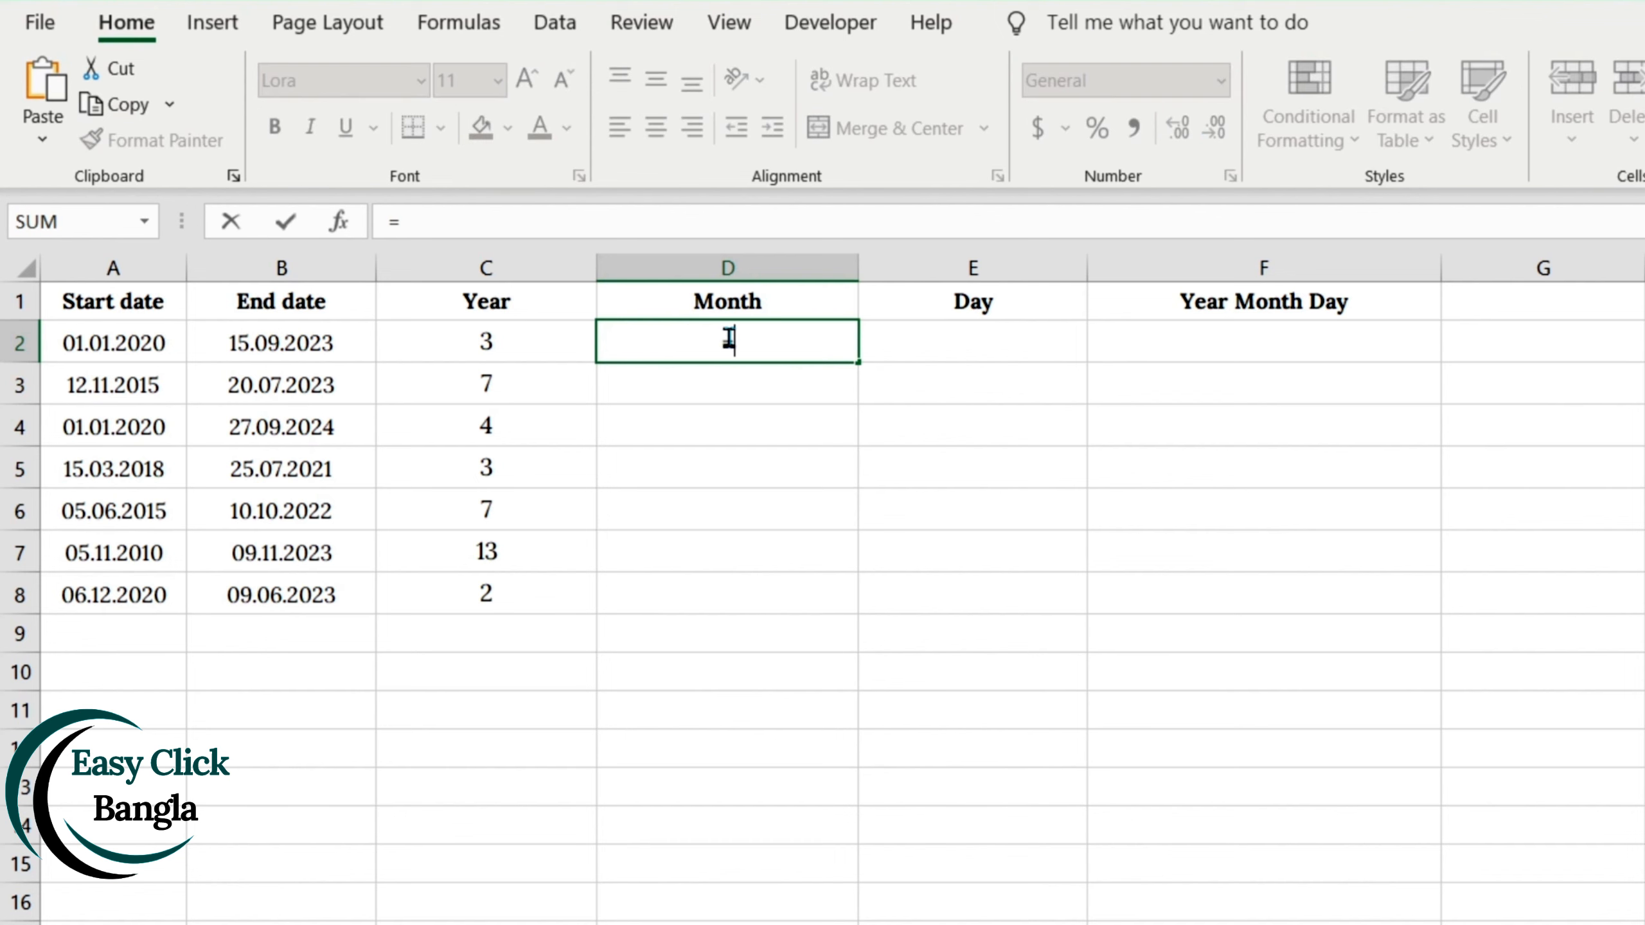
{"action": "type", "text": "DATED"}
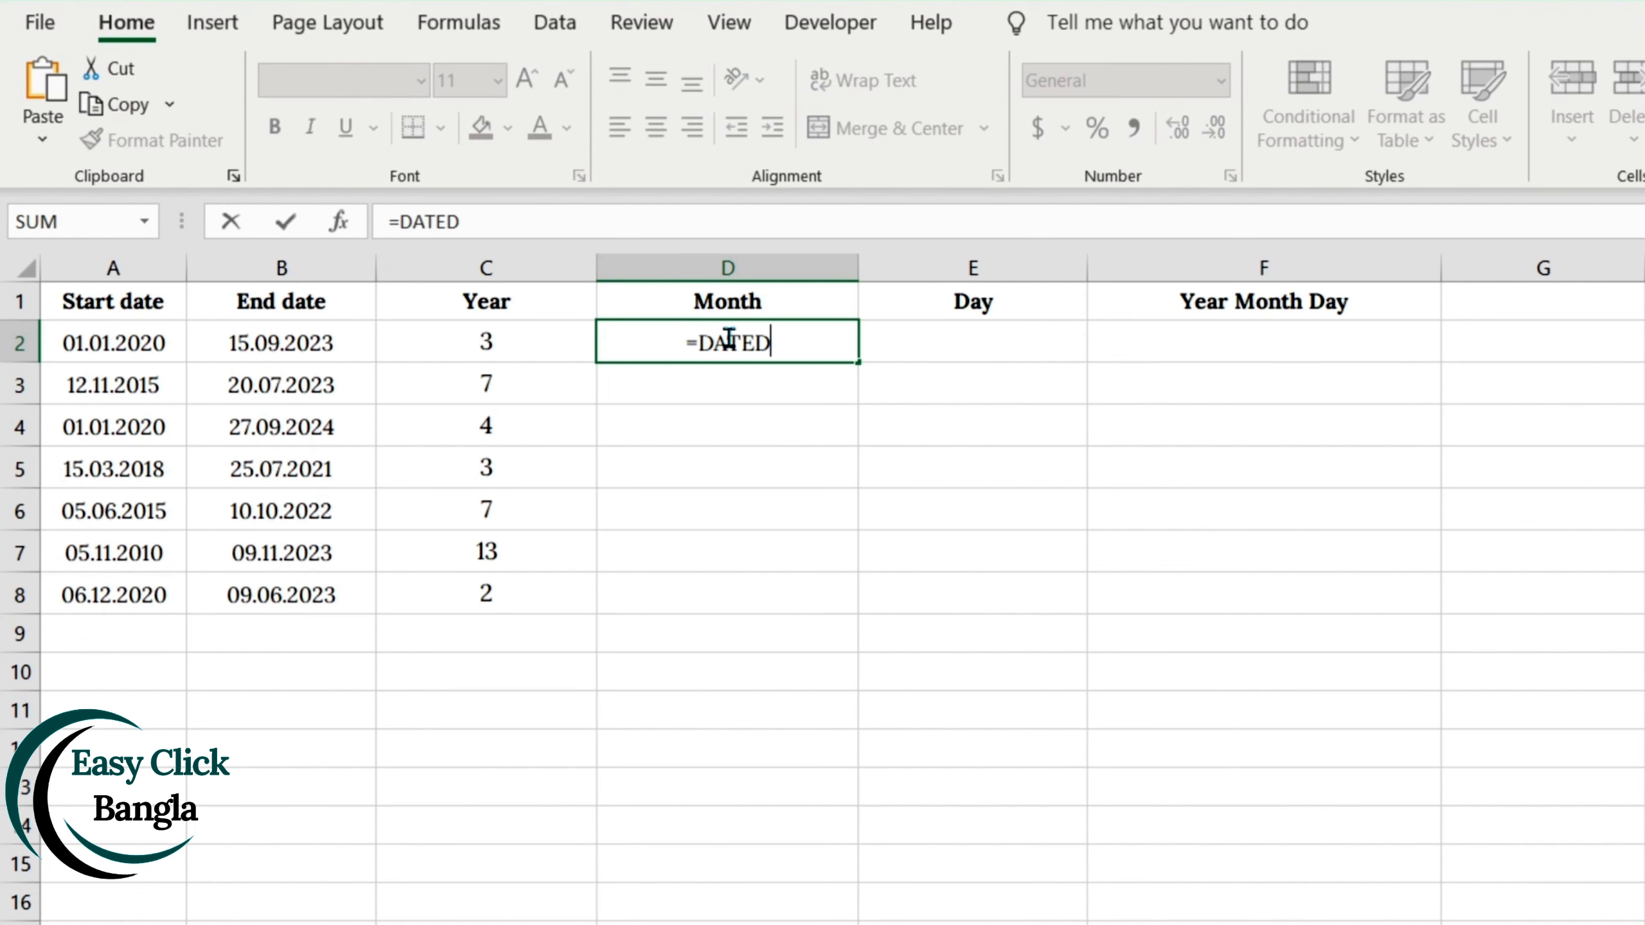
{"action": "type", "text": "IF("}
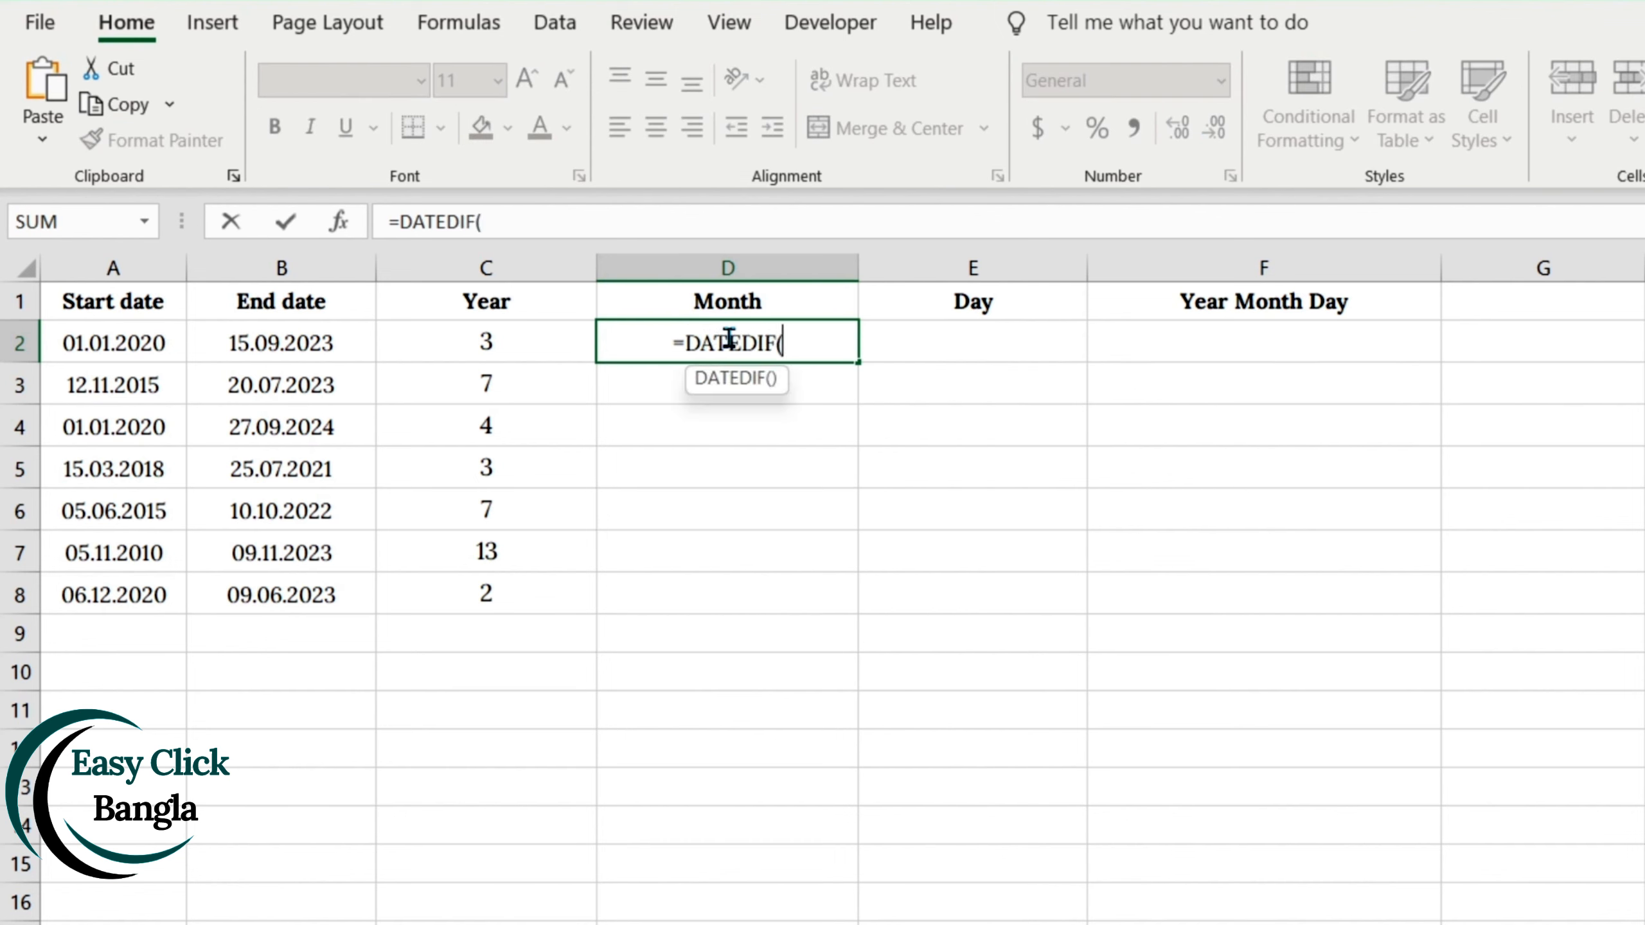
{"action": "left_click", "coordinate": [123, 382]}
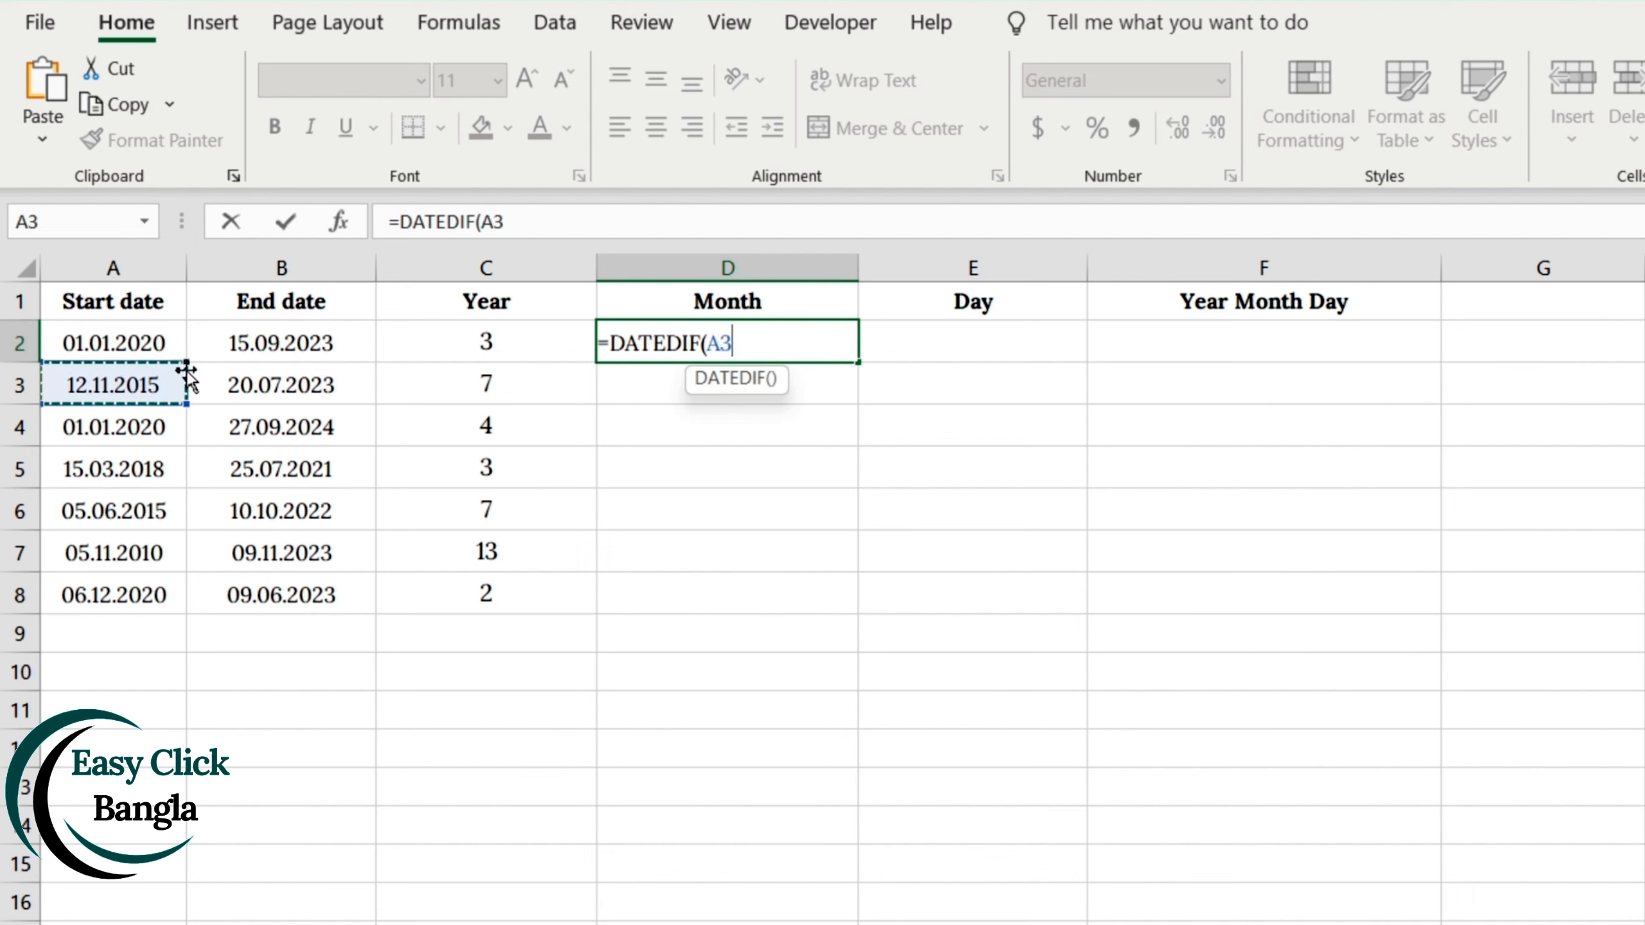
{"action": "left_click", "coordinate": [167, 343]}
{"action": "type", "text": ","}
{"action": "left_click", "coordinate": [280, 341]}
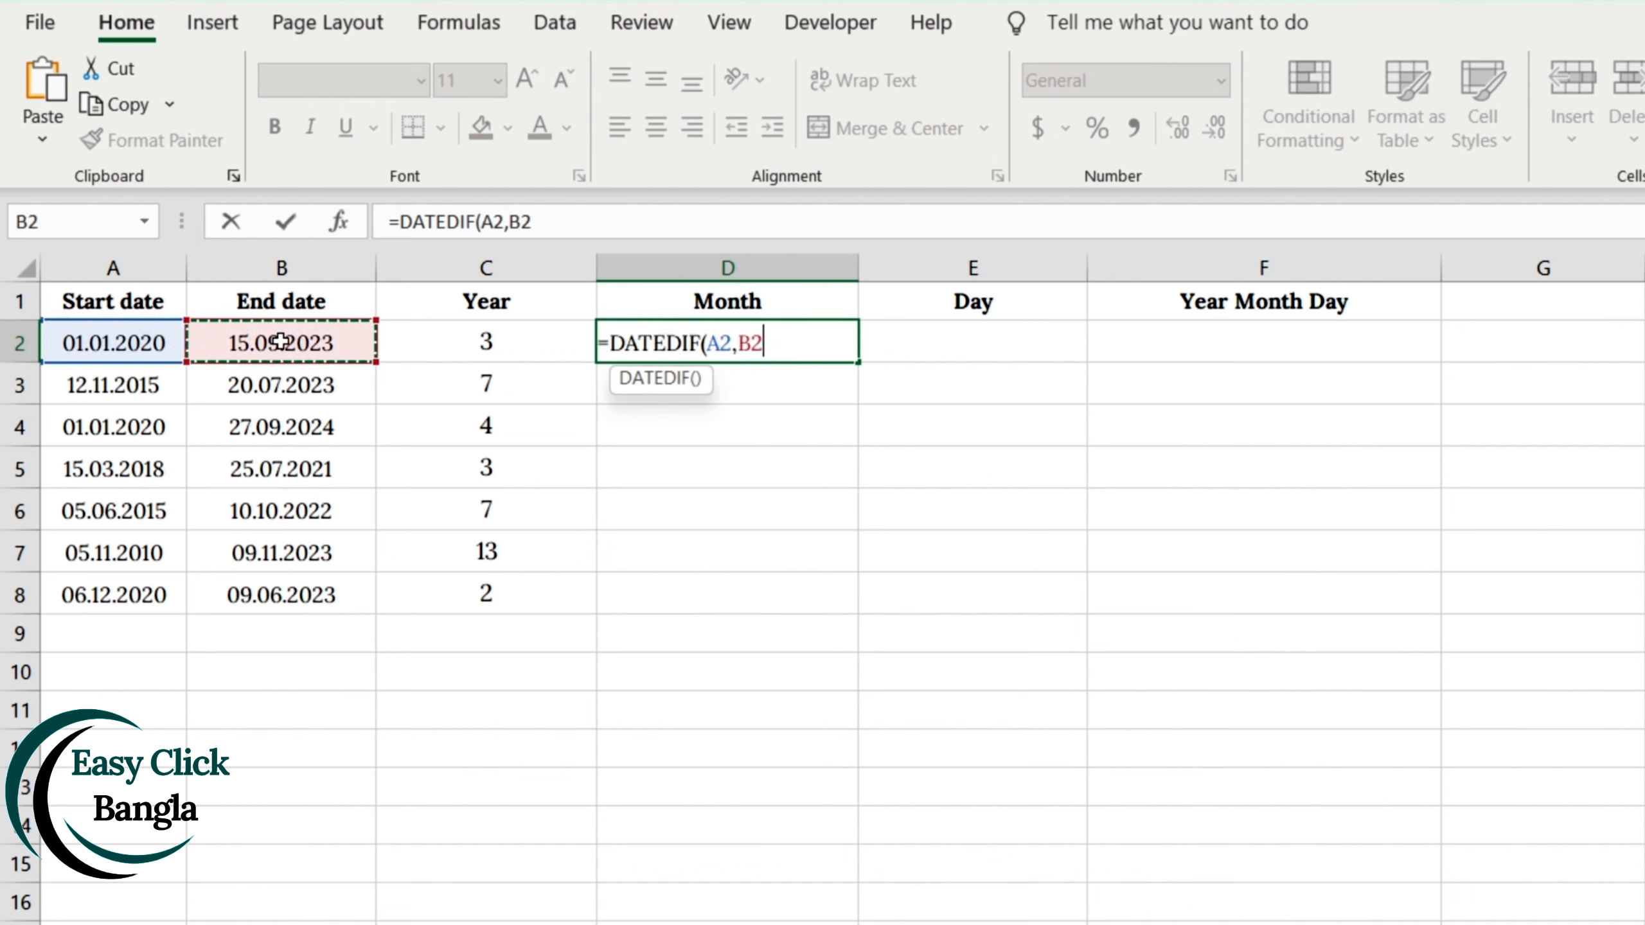
{"action": "type", "text": ","}
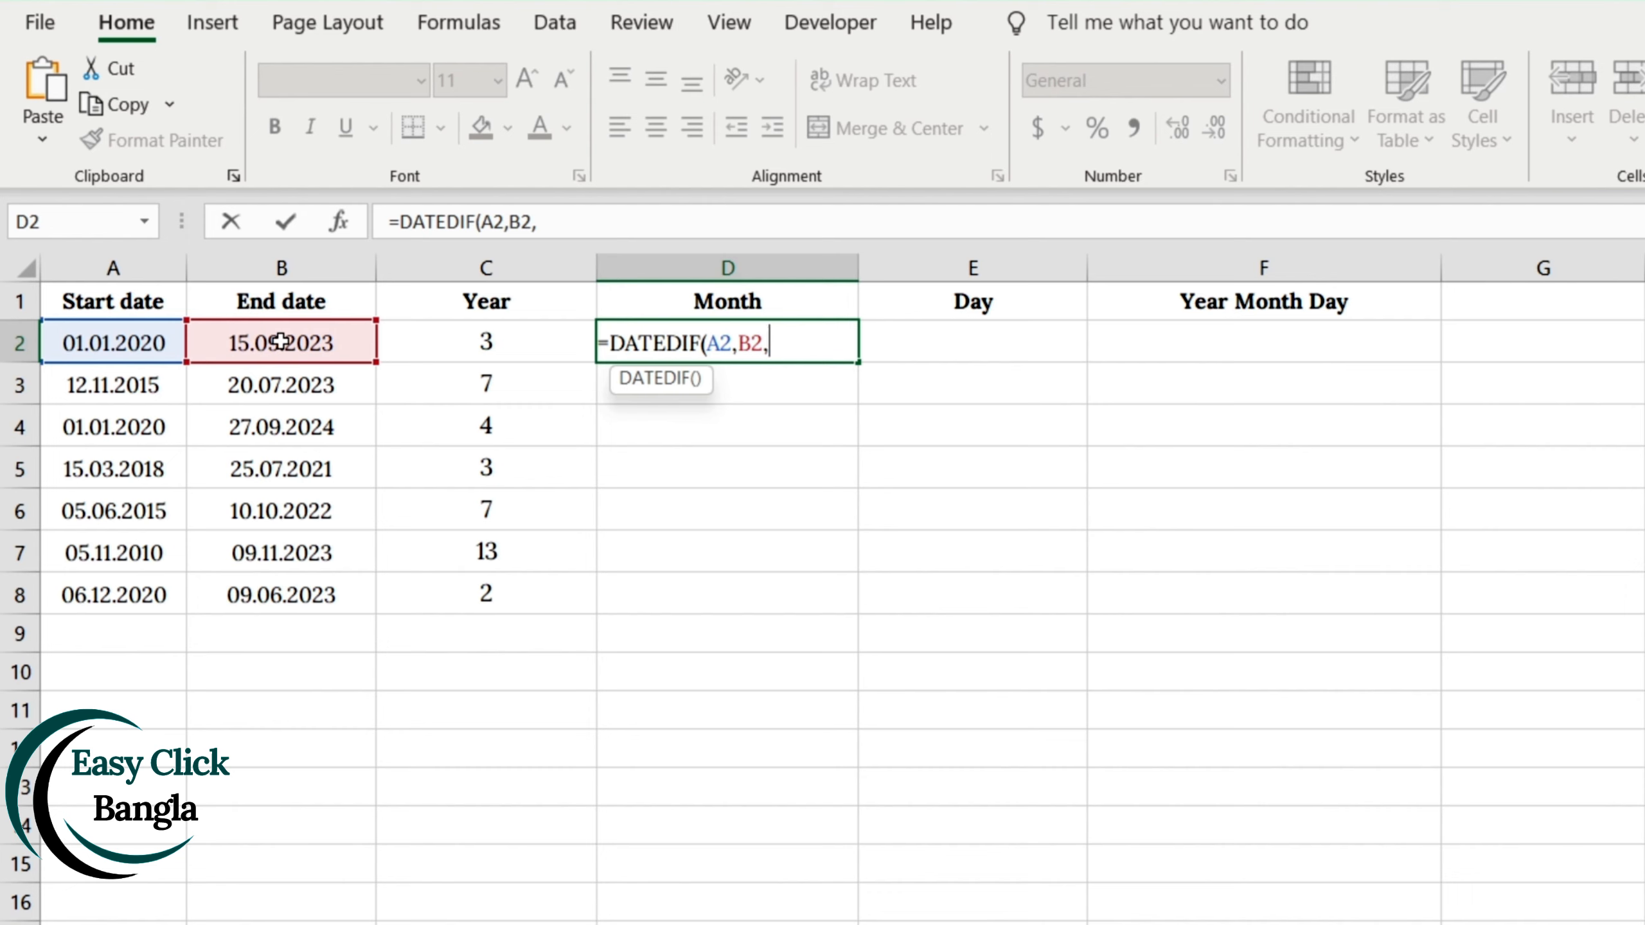
{"action": "type", "text": " \"YM\")"}
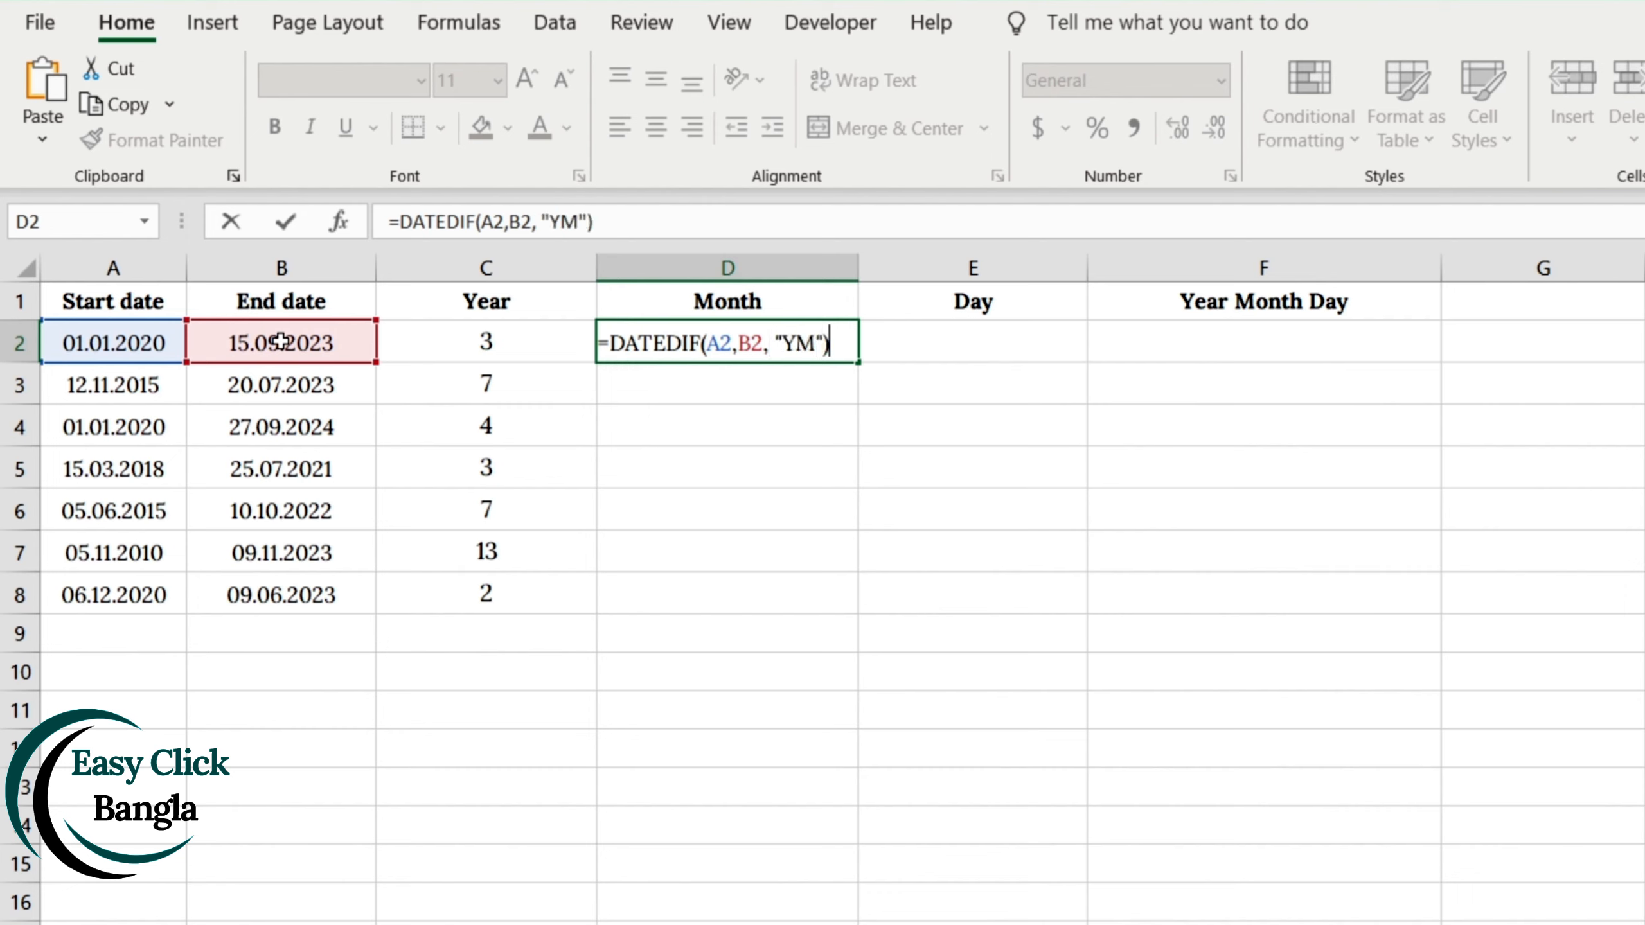
{"action": "key", "text": "Return"}
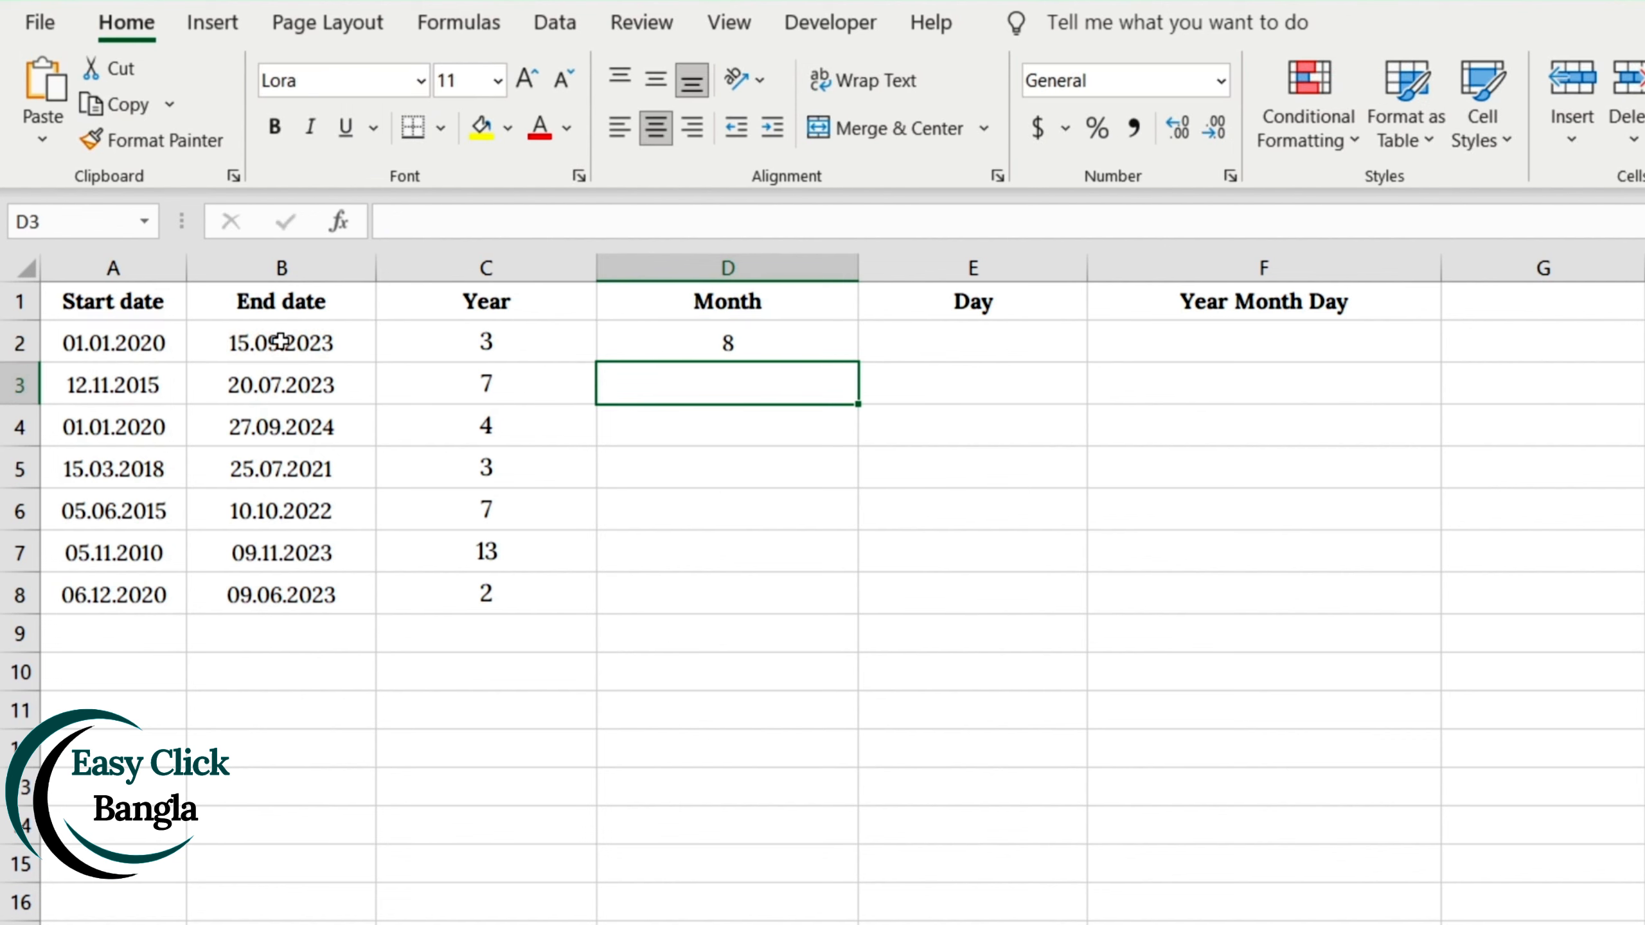
{"action": "left_click", "coordinate": [736, 332]}
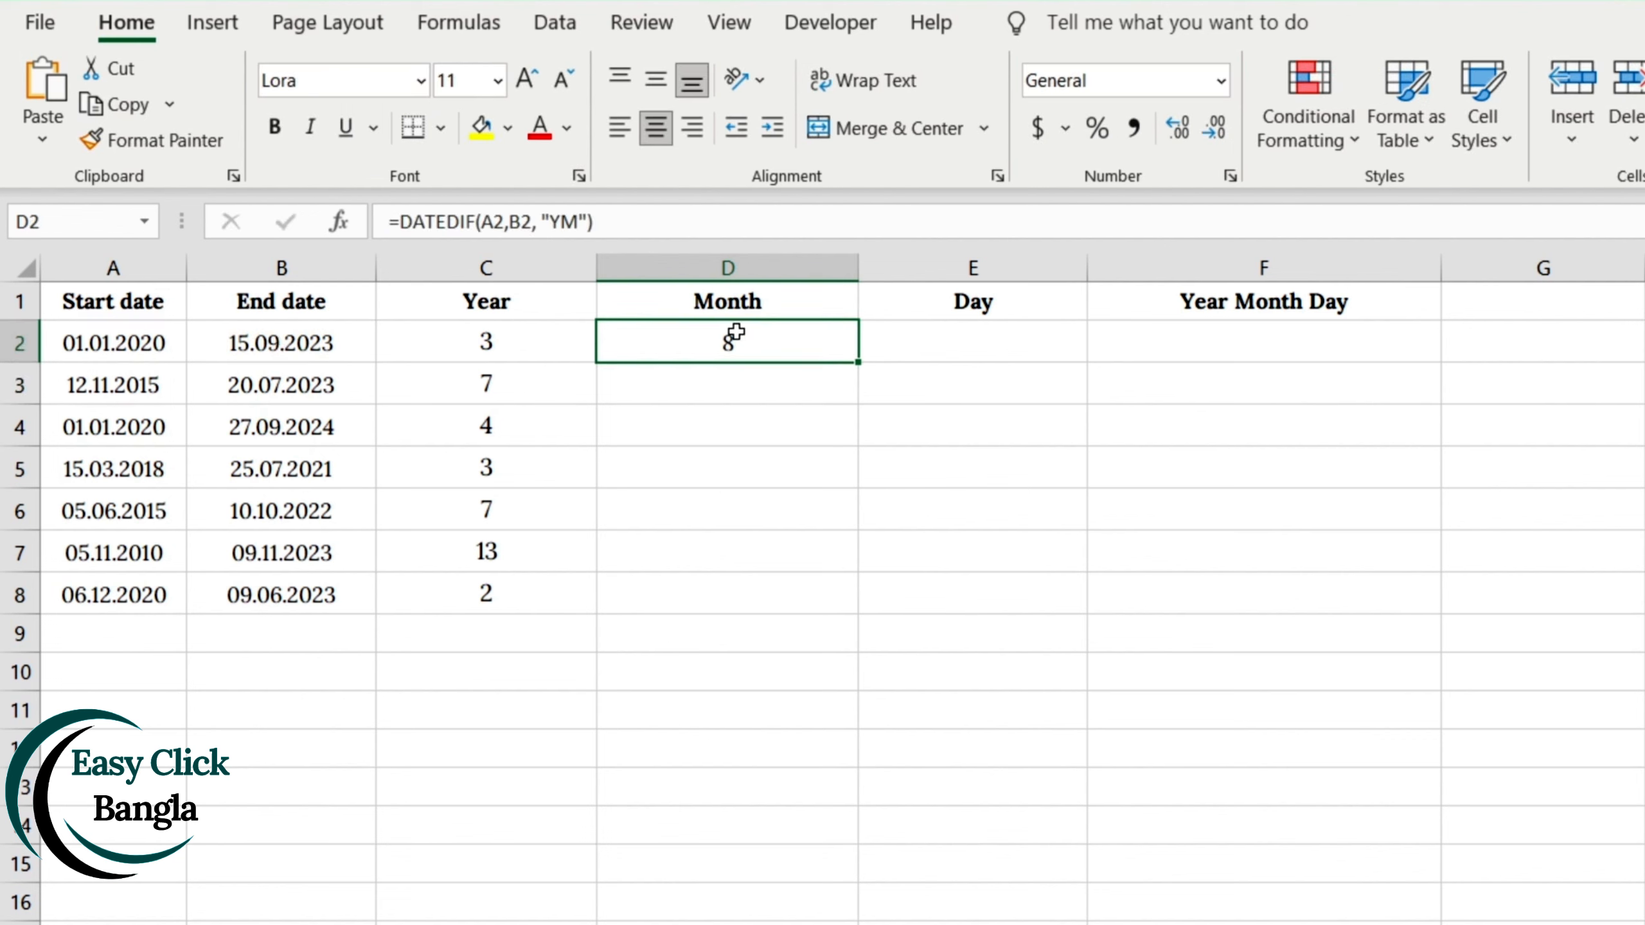
{"action": "double_click", "coordinate": [858, 360]}
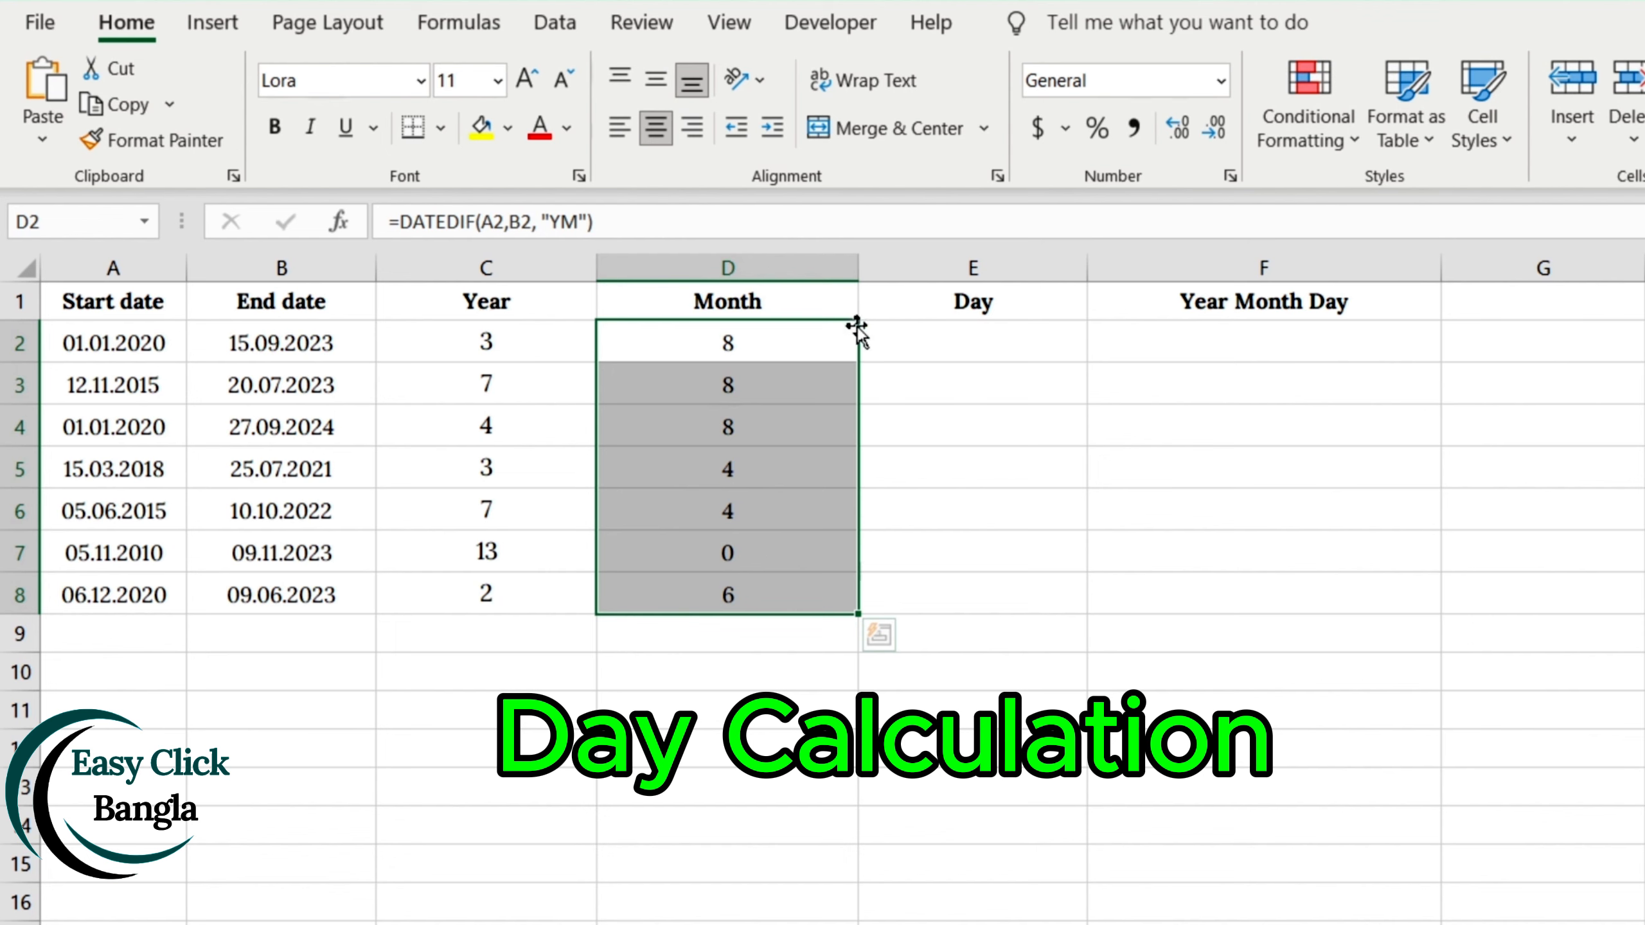
Step: Enter =DATEDIF(A2,B2, "MD") in E2 to calculate the remaining days between the start and end dates
{"action": "left_click", "coordinate": [940, 340]}
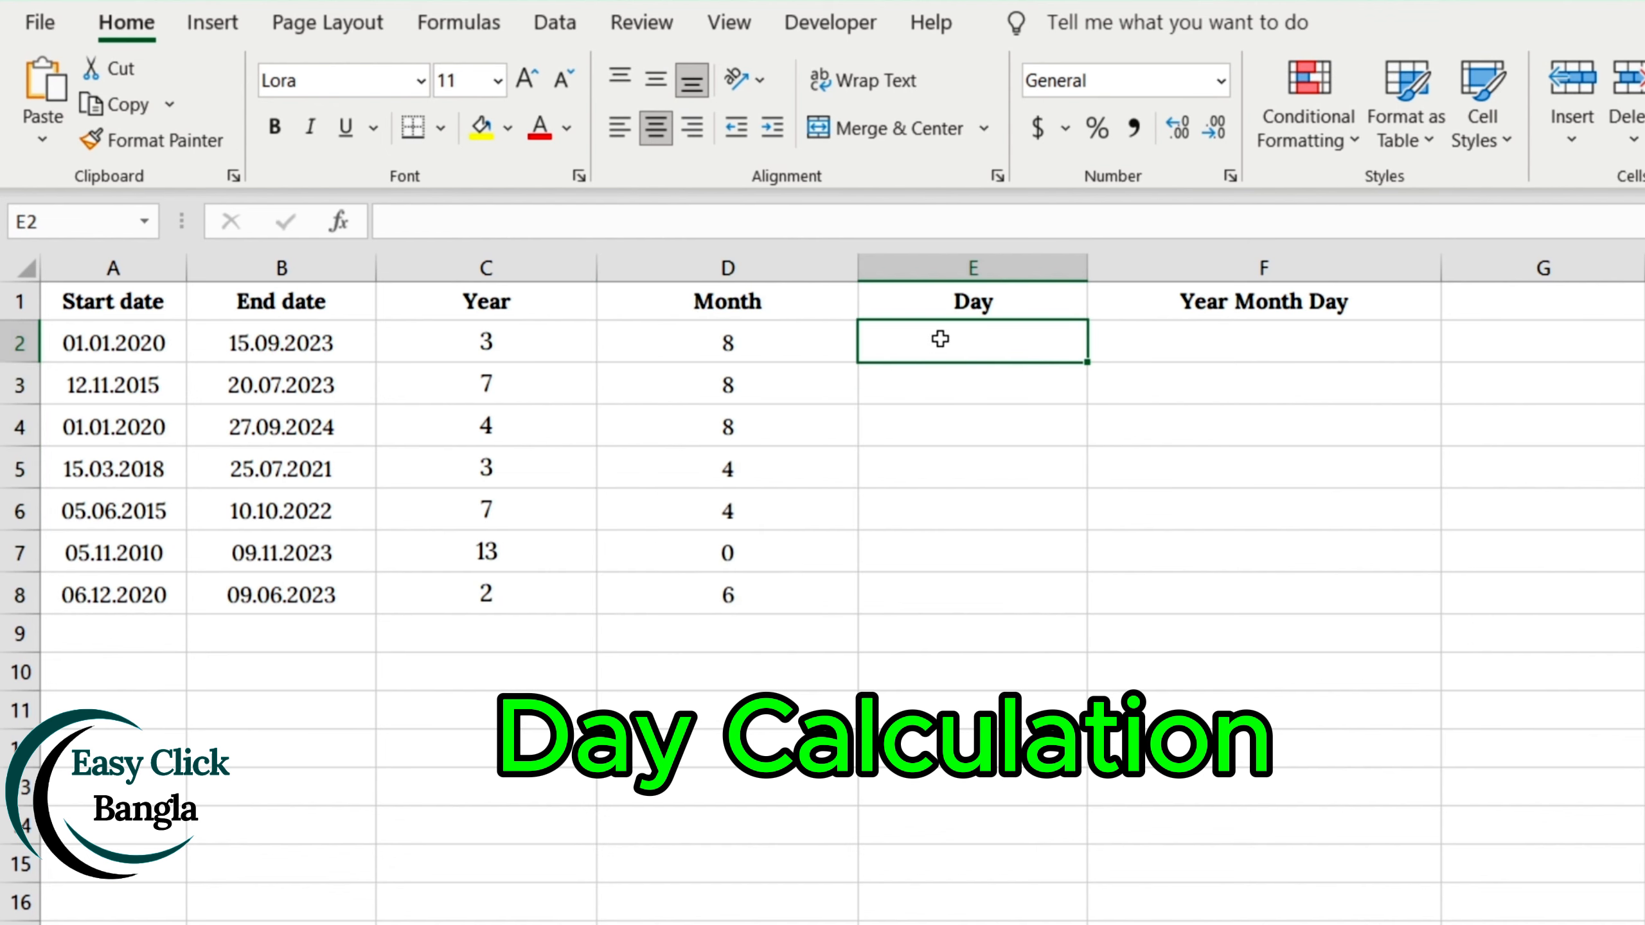
{"action": "type", "text": "=DATE "}
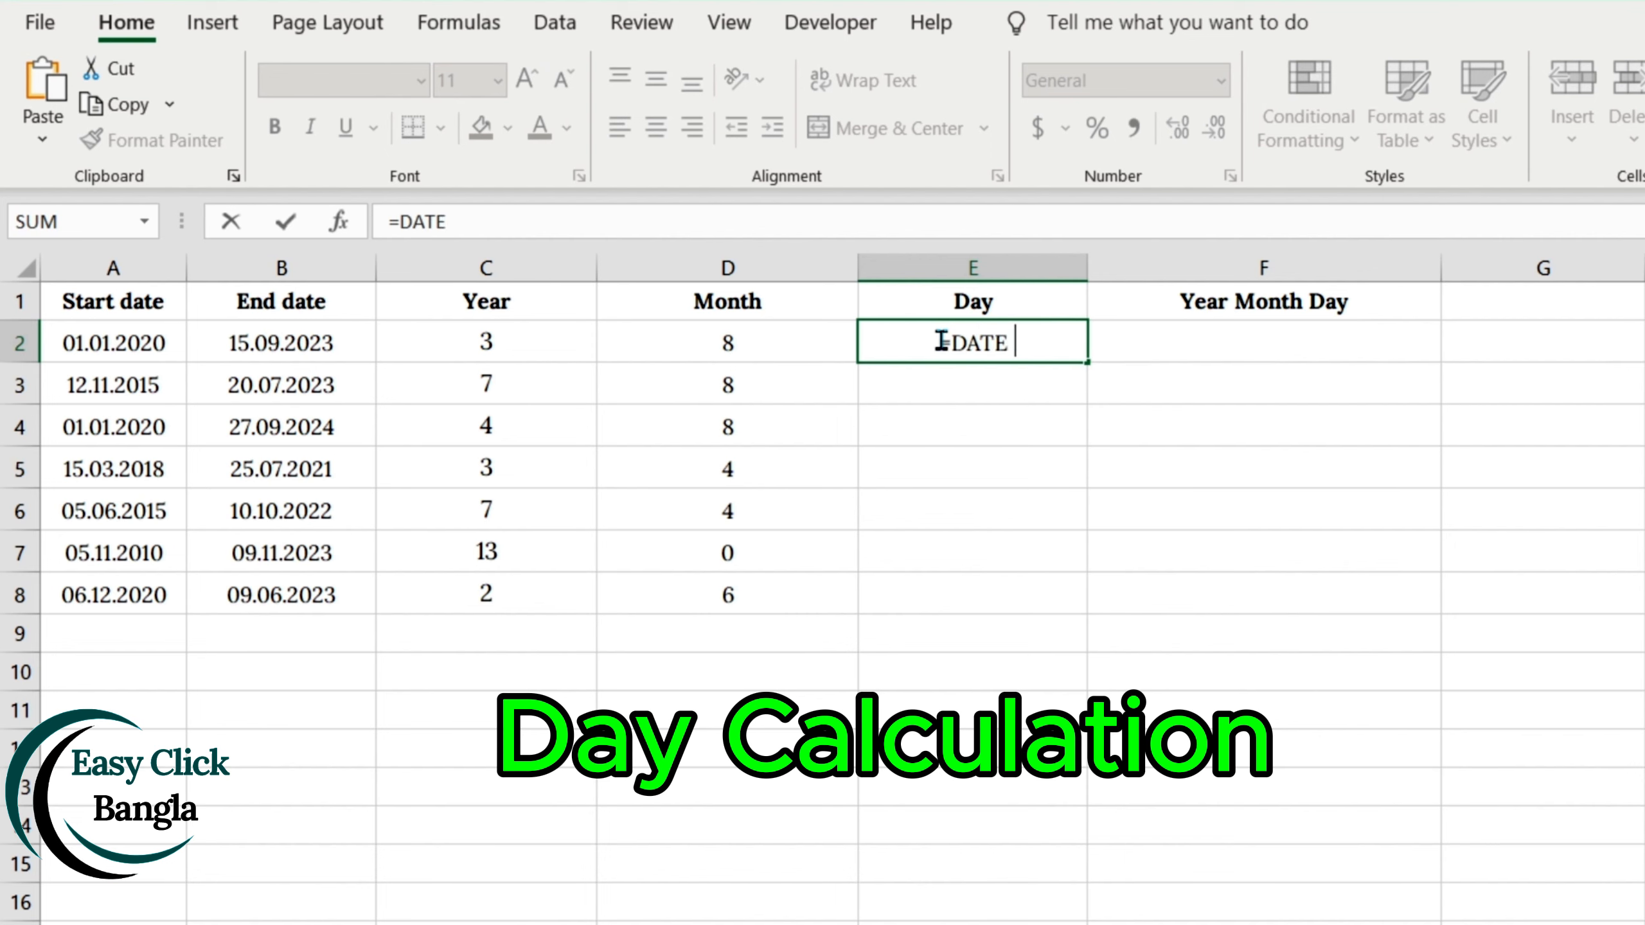
{"action": "type", "text": "DIF("}
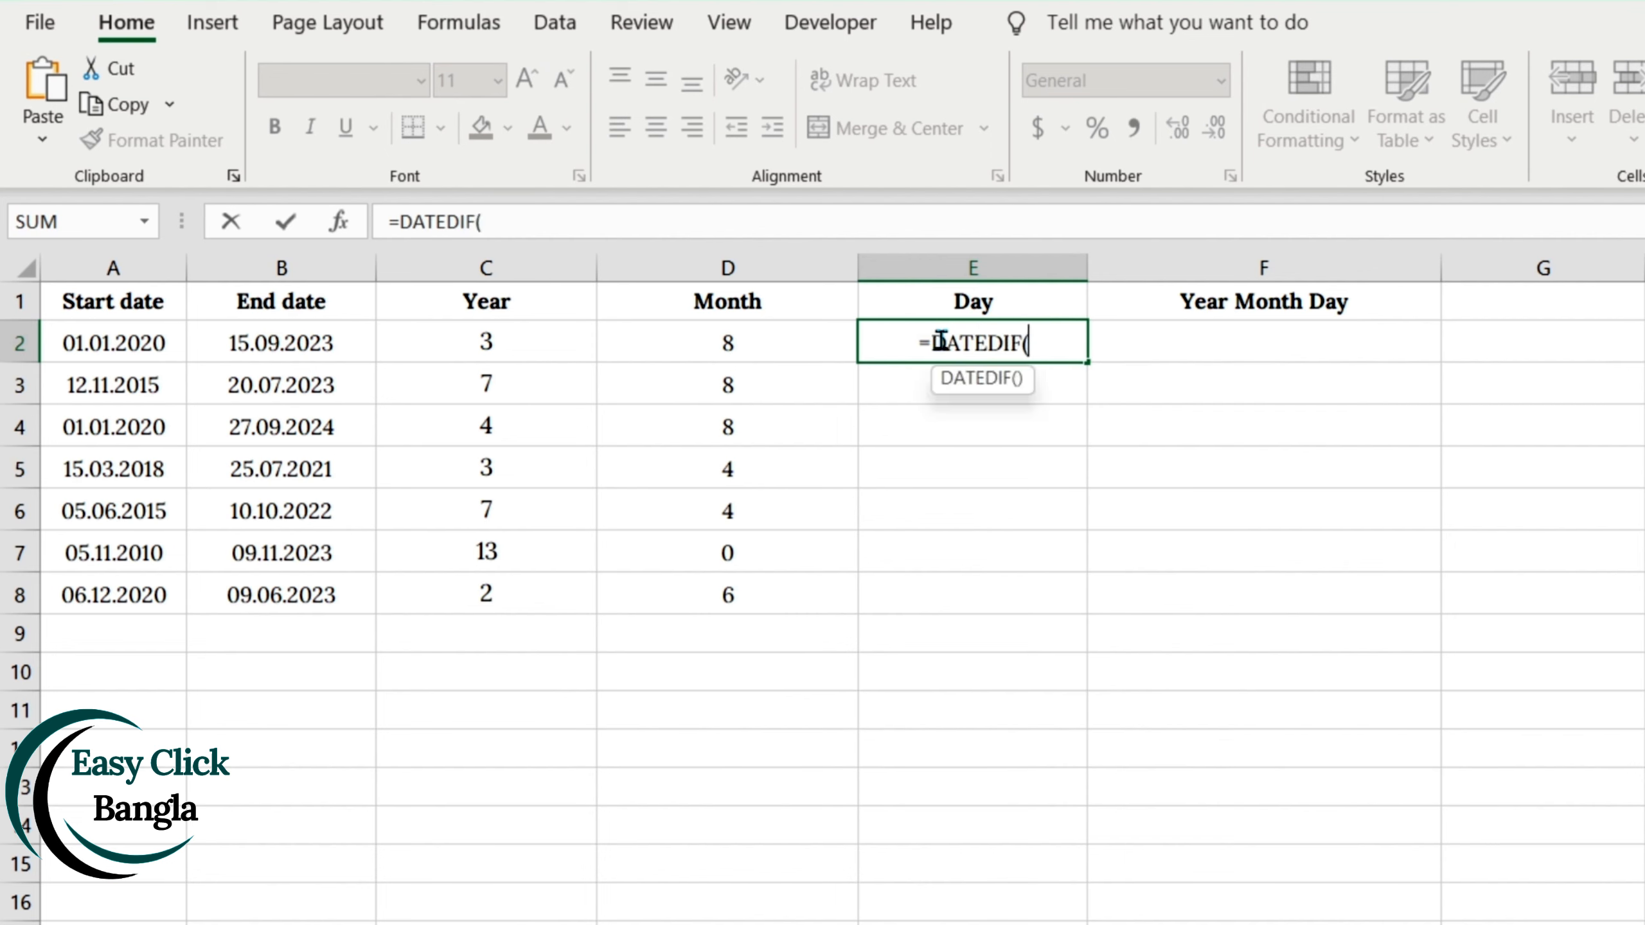
{"action": "left_click", "coordinate": [171, 346]}
{"action": "type", "text": ","}
{"action": "left_click", "coordinate": [287, 337]}
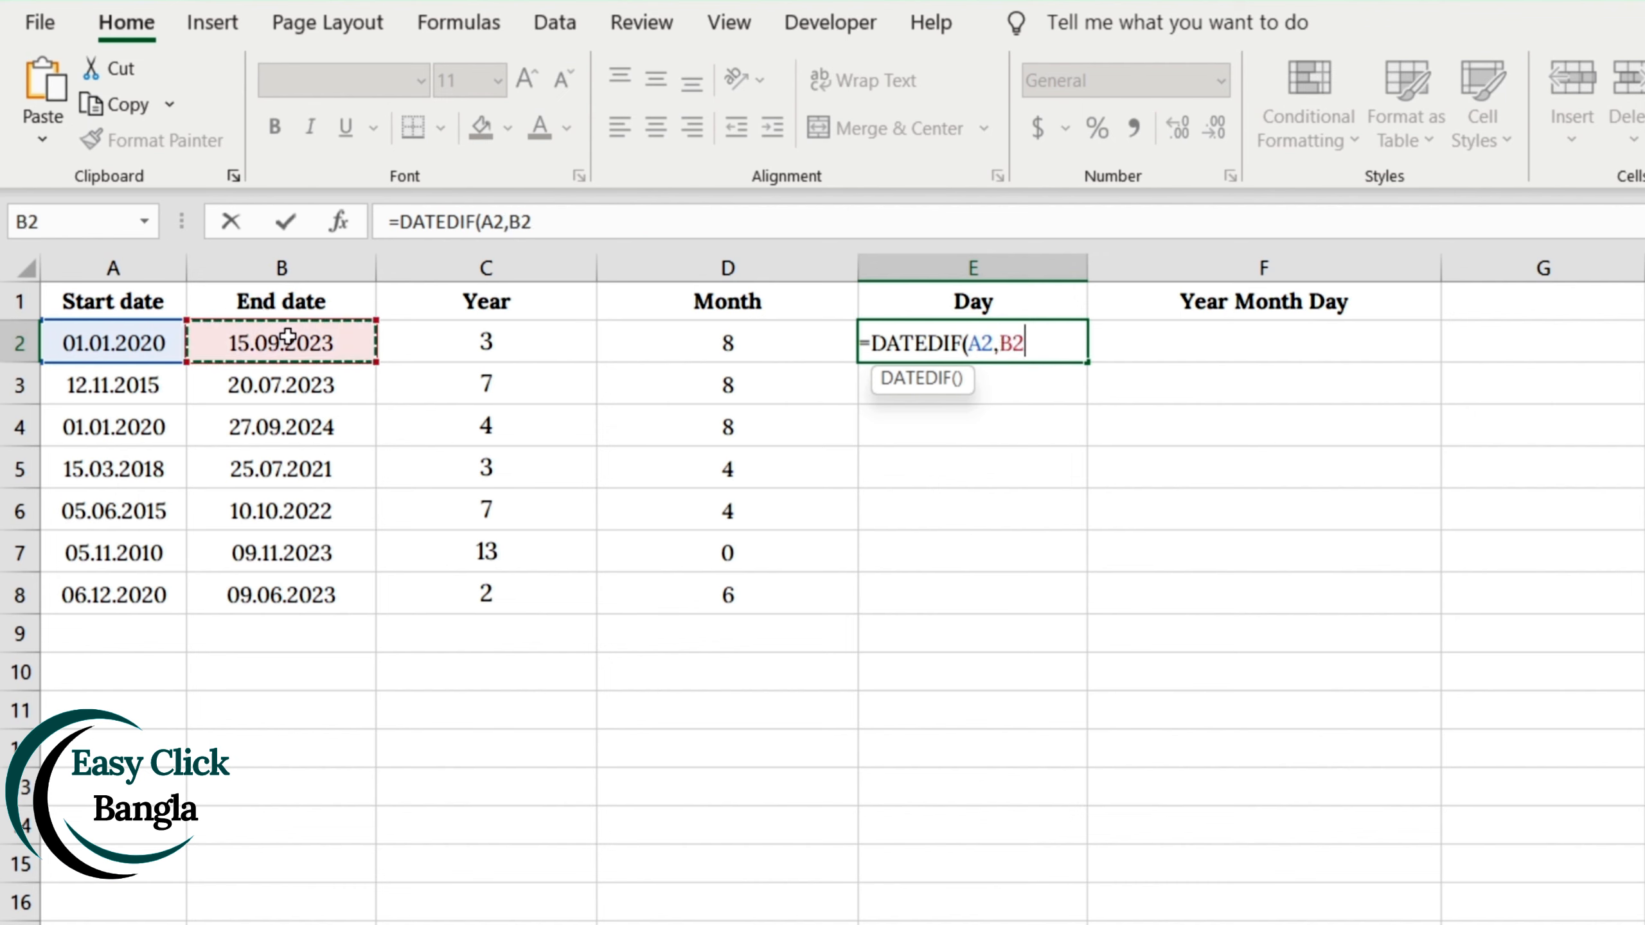
{"action": "type", "text": ", \""}
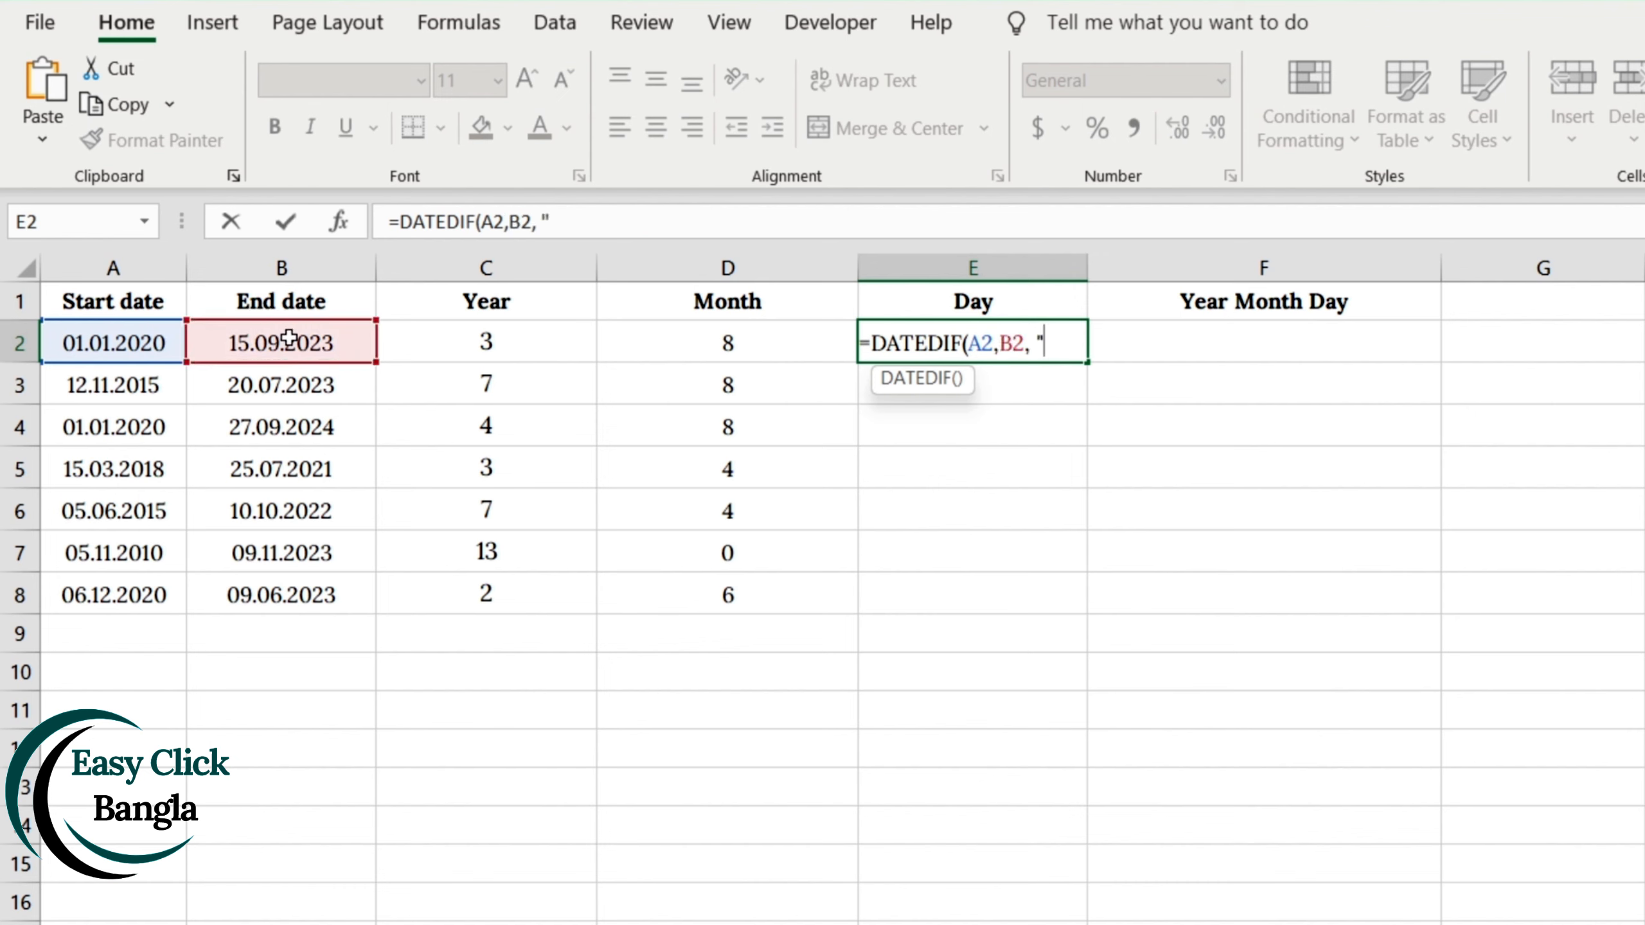
{"action": "type", "text": "MD\")"}
{"action": "key", "text": "Return"}
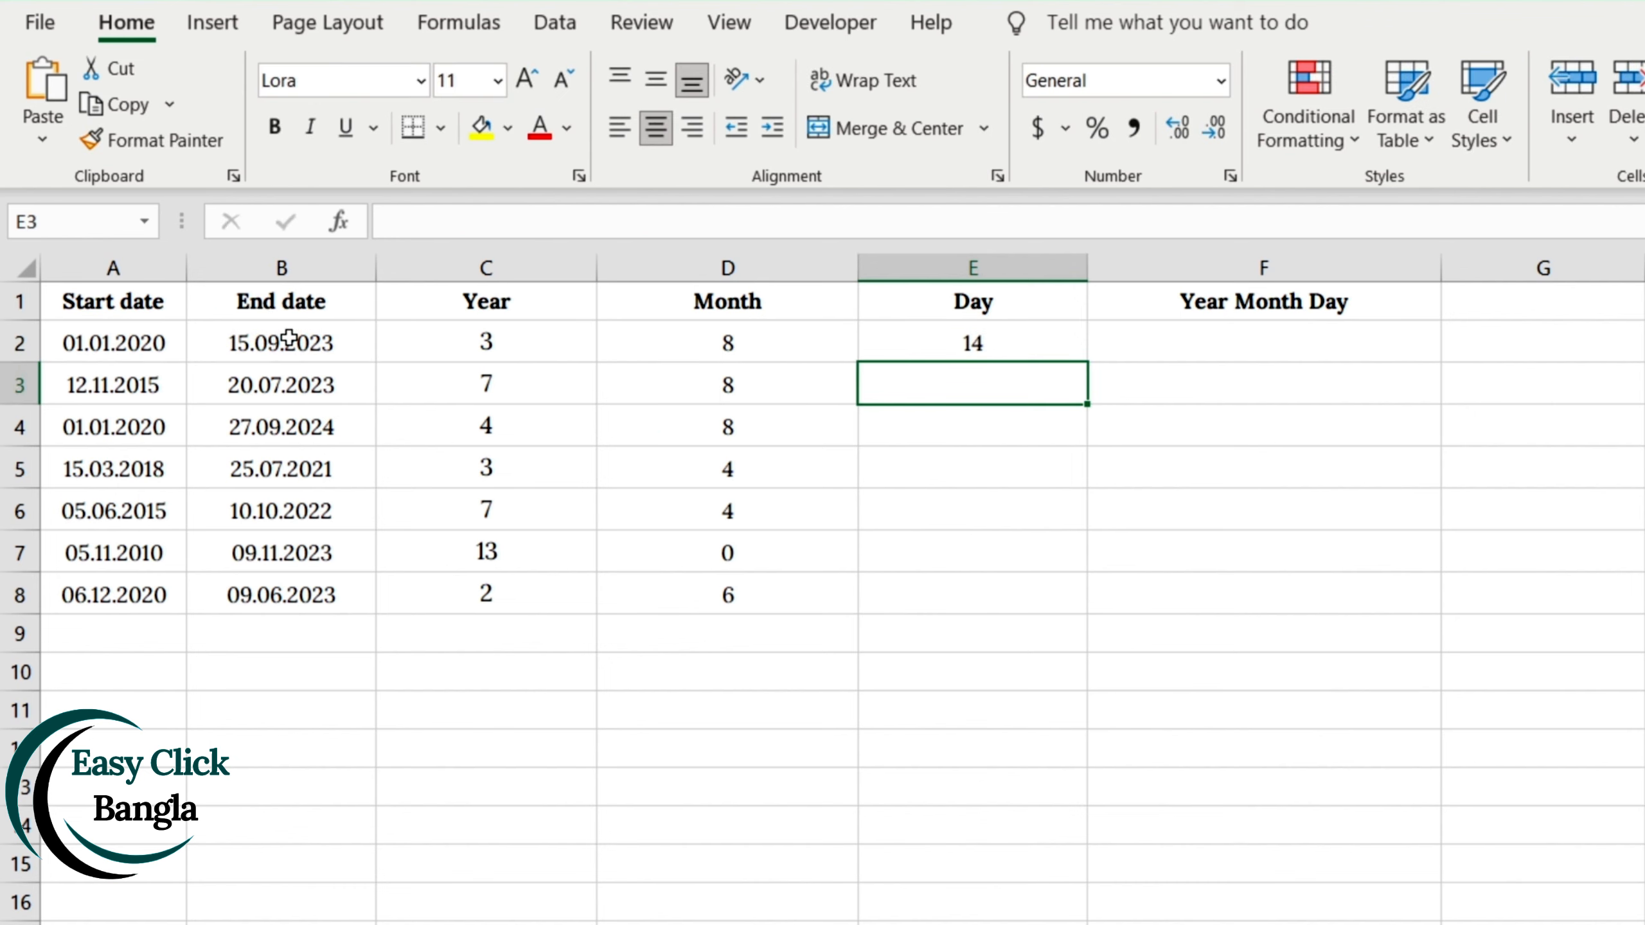
Step: Fill the day formula in E2 down the Day column through E8
{"action": "left_click", "coordinate": [971, 343]}
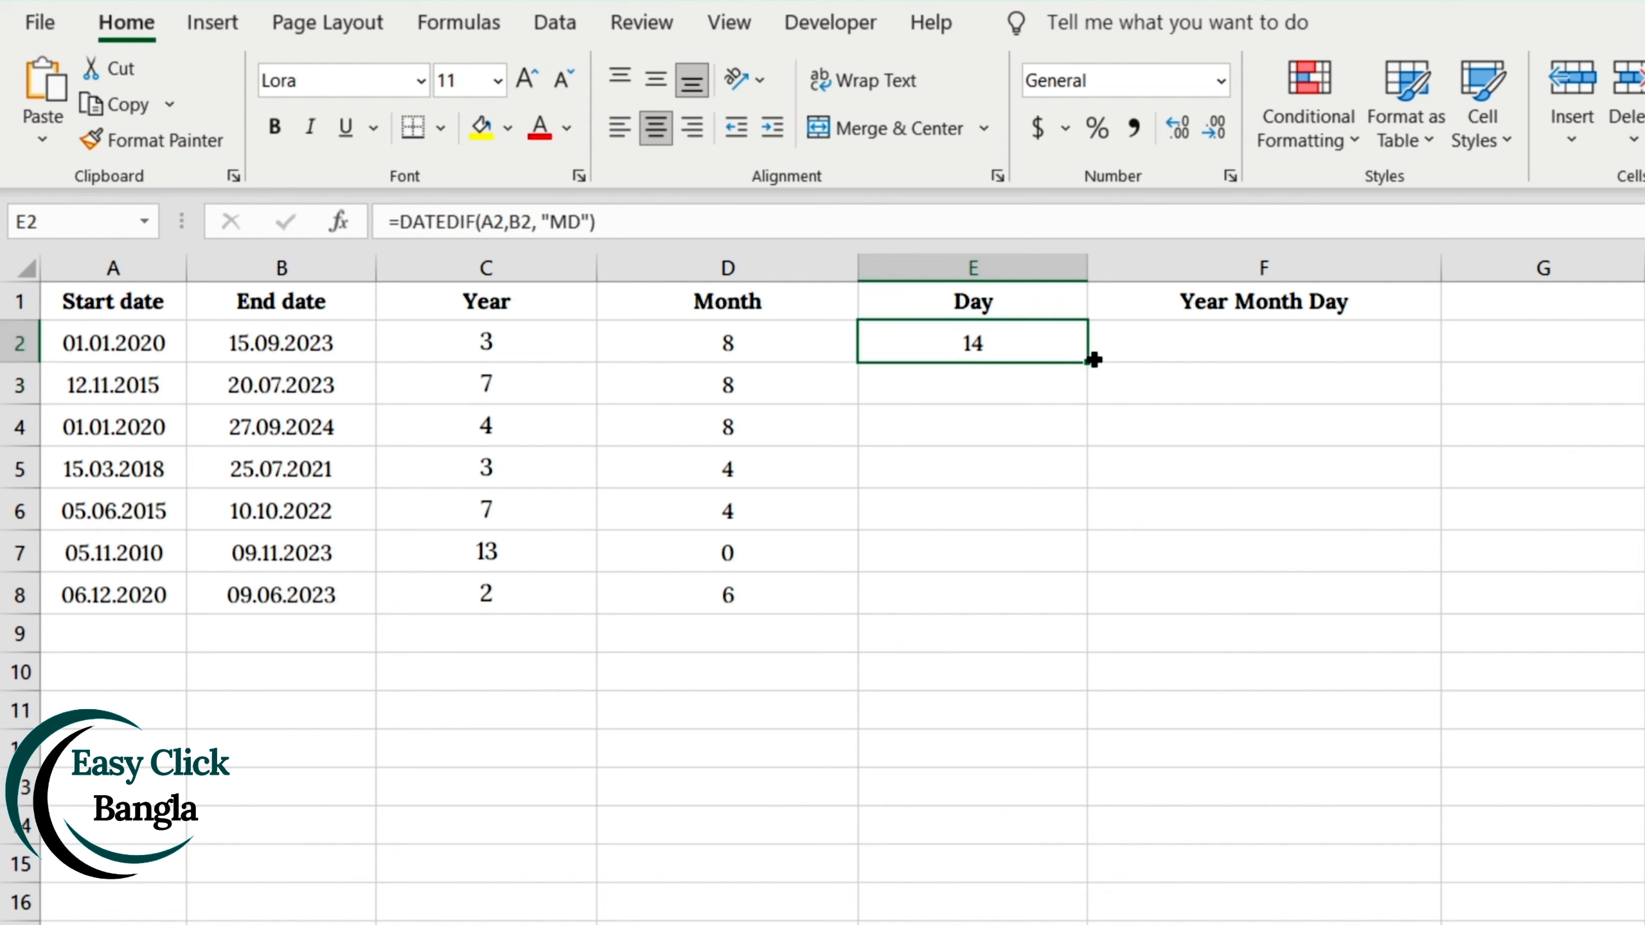
{"action": "double_click", "coordinate": [1093, 361]}
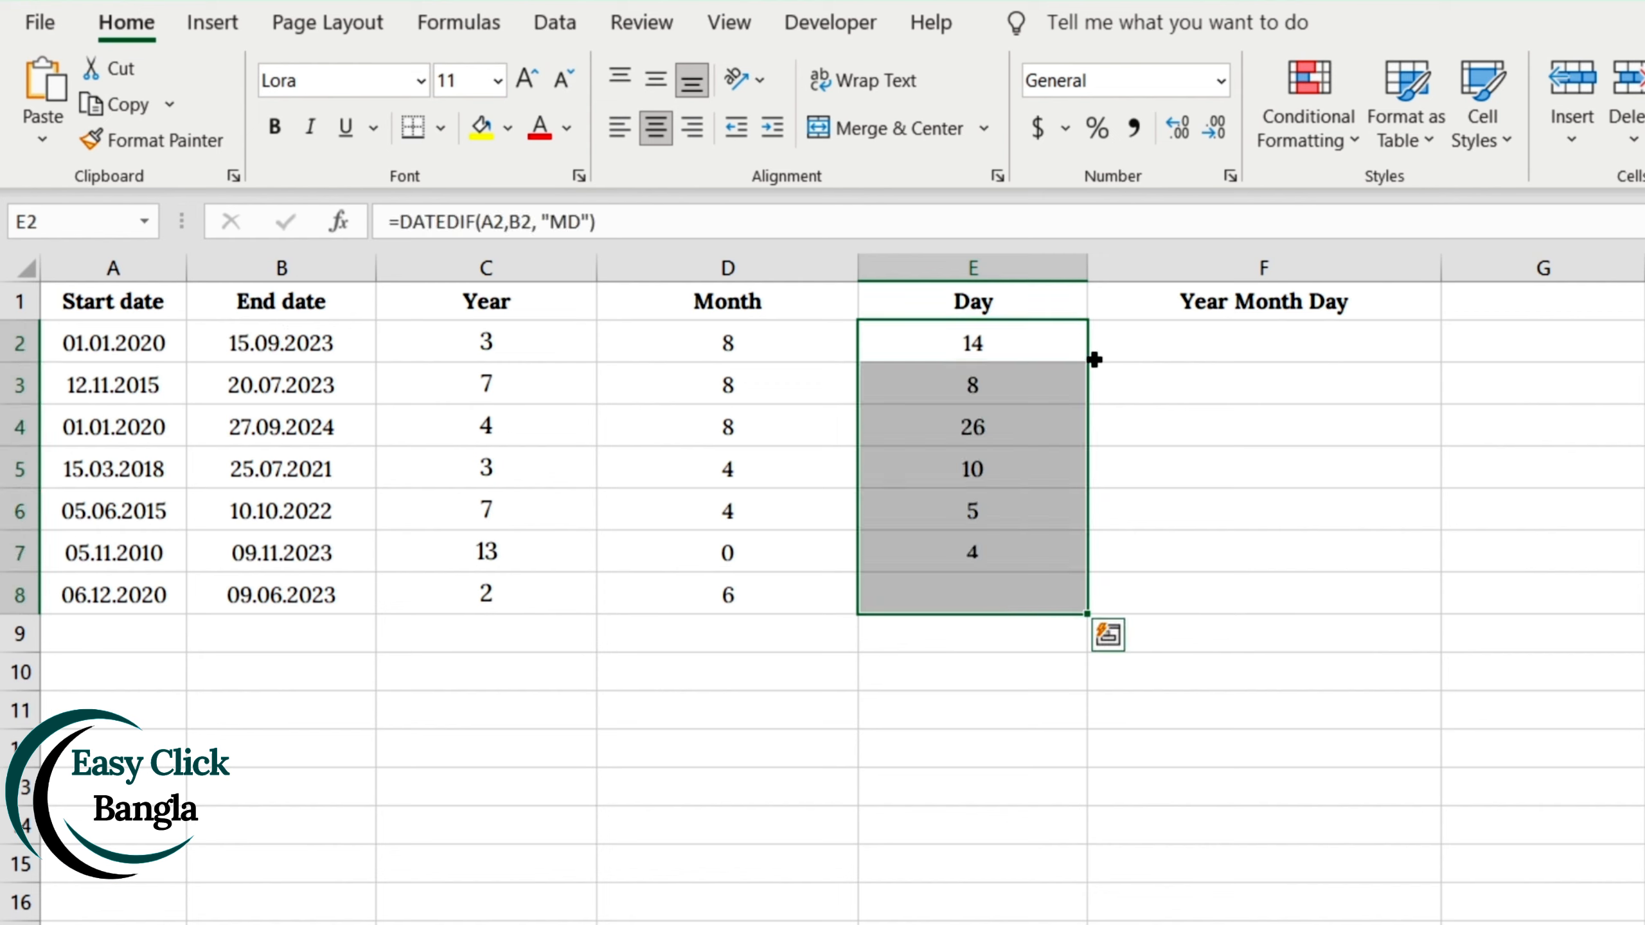
{"action": "left_click", "coordinate": [1051, 355]}
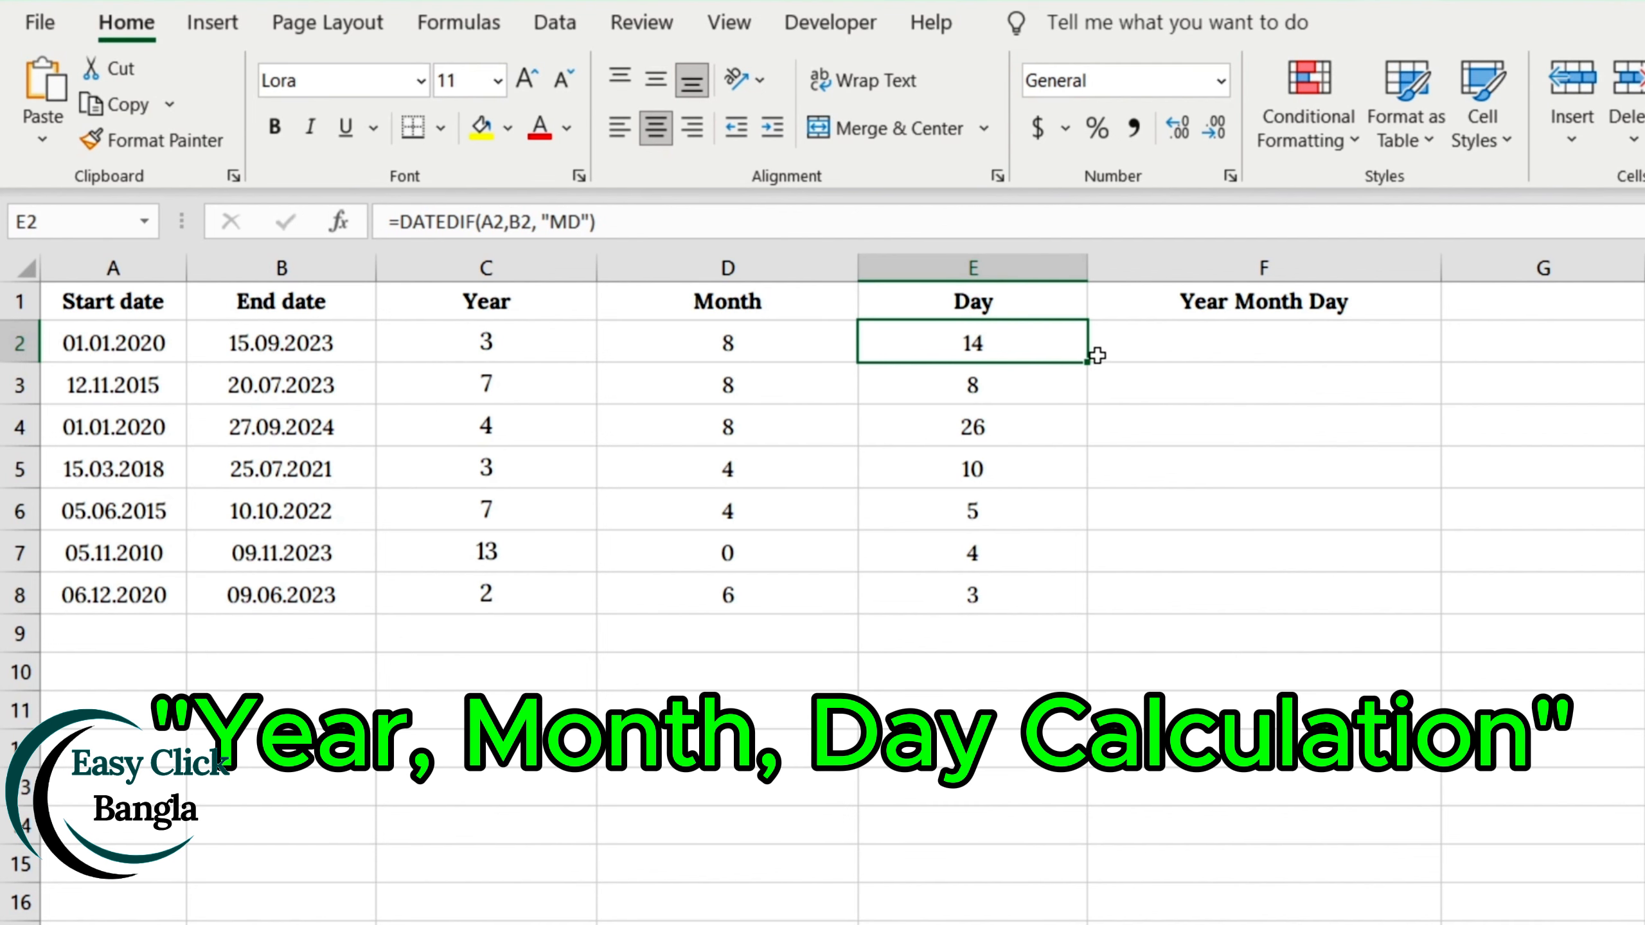
Step: Begin a combined formula in F2 with =DATEDIF(A2,B2, "Y") & "Y," & DATEDIF(A2,B2, "YM") & for the years and months
{"action": "left_click", "coordinate": [1169, 350]}
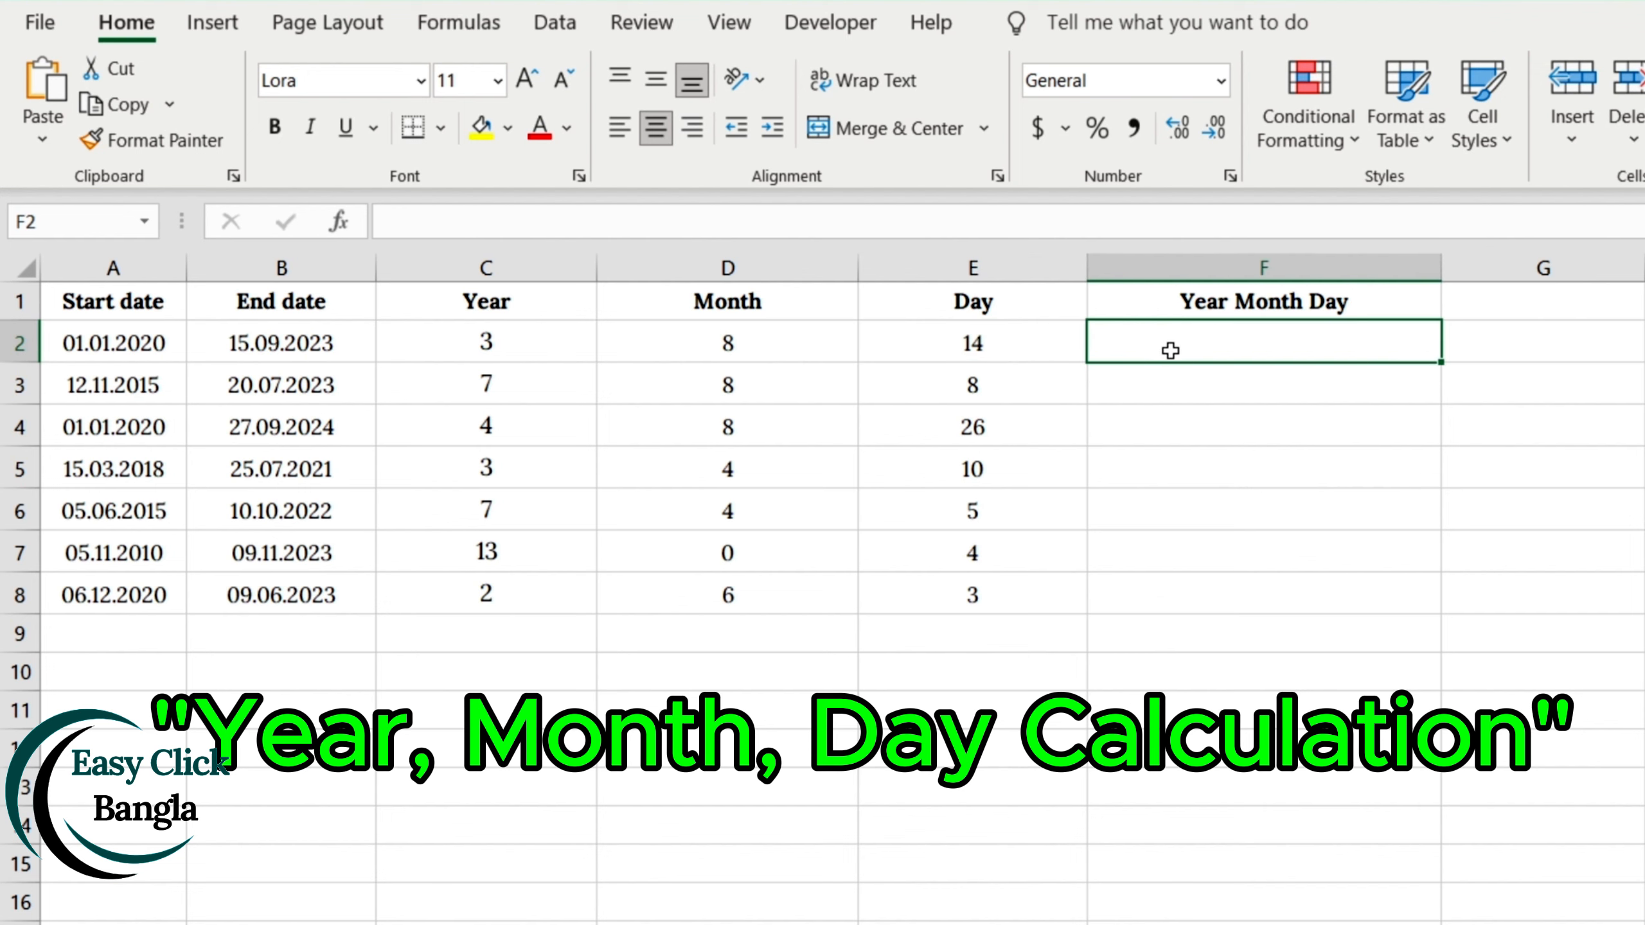
{"action": "type", "text": "=DATEDIF("}
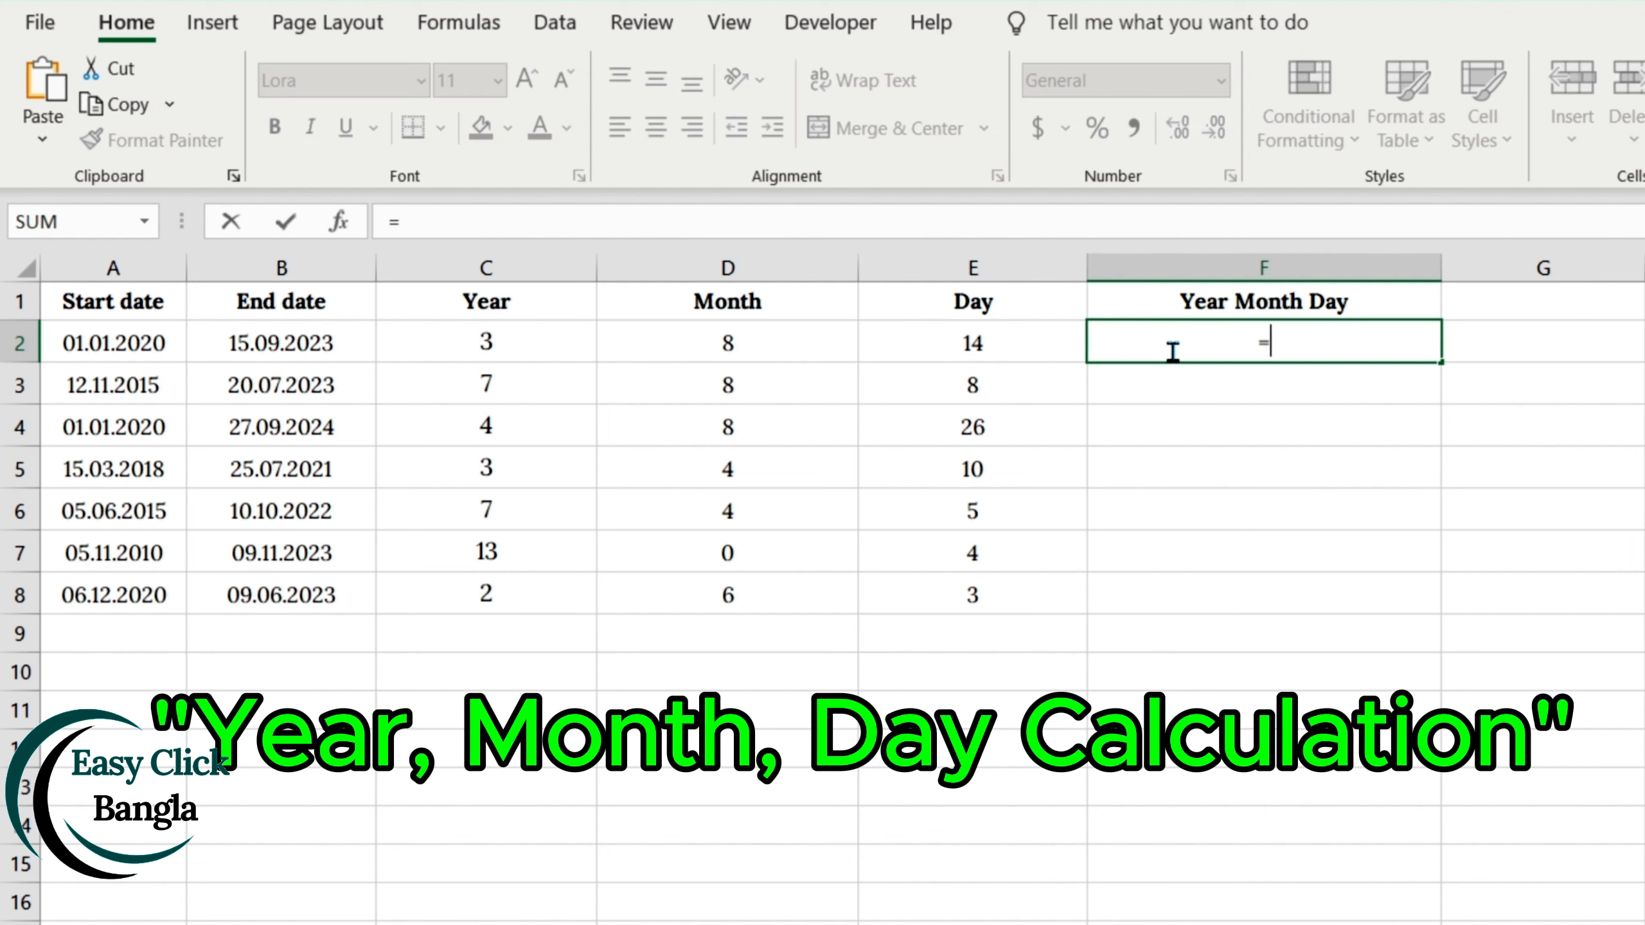
{"action": "left_click", "coordinate": [113, 342]}
{"action": "type", "text": ","}
{"action": "left_click", "coordinate": [288, 341]}
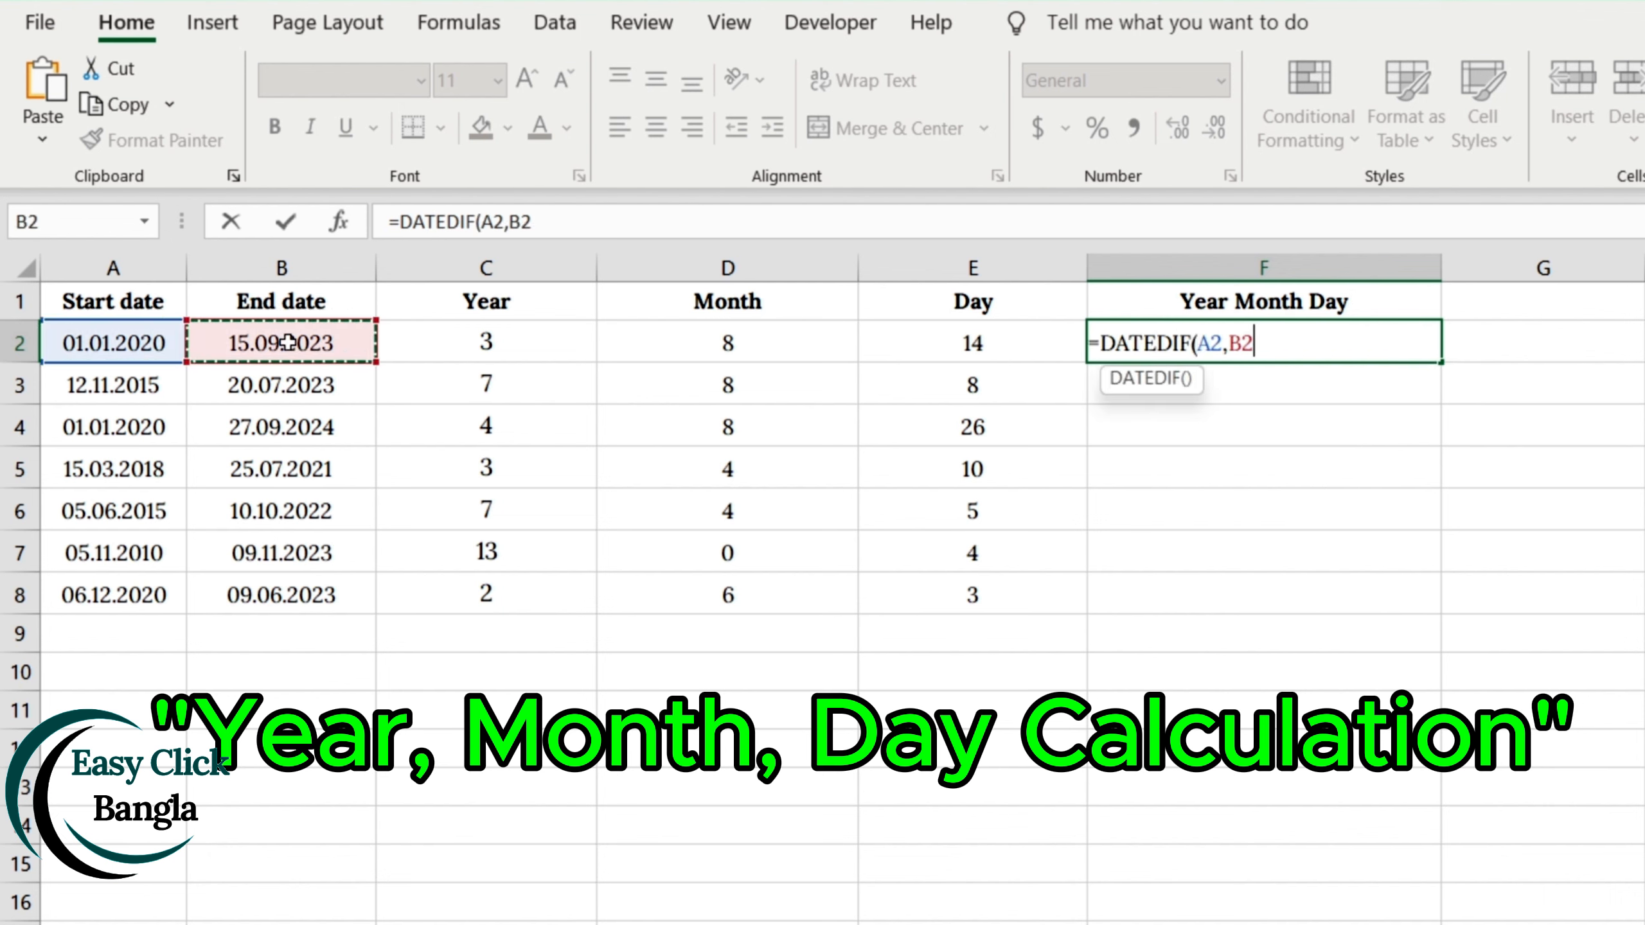
{"action": "type", "text": ", \"Y\") "}
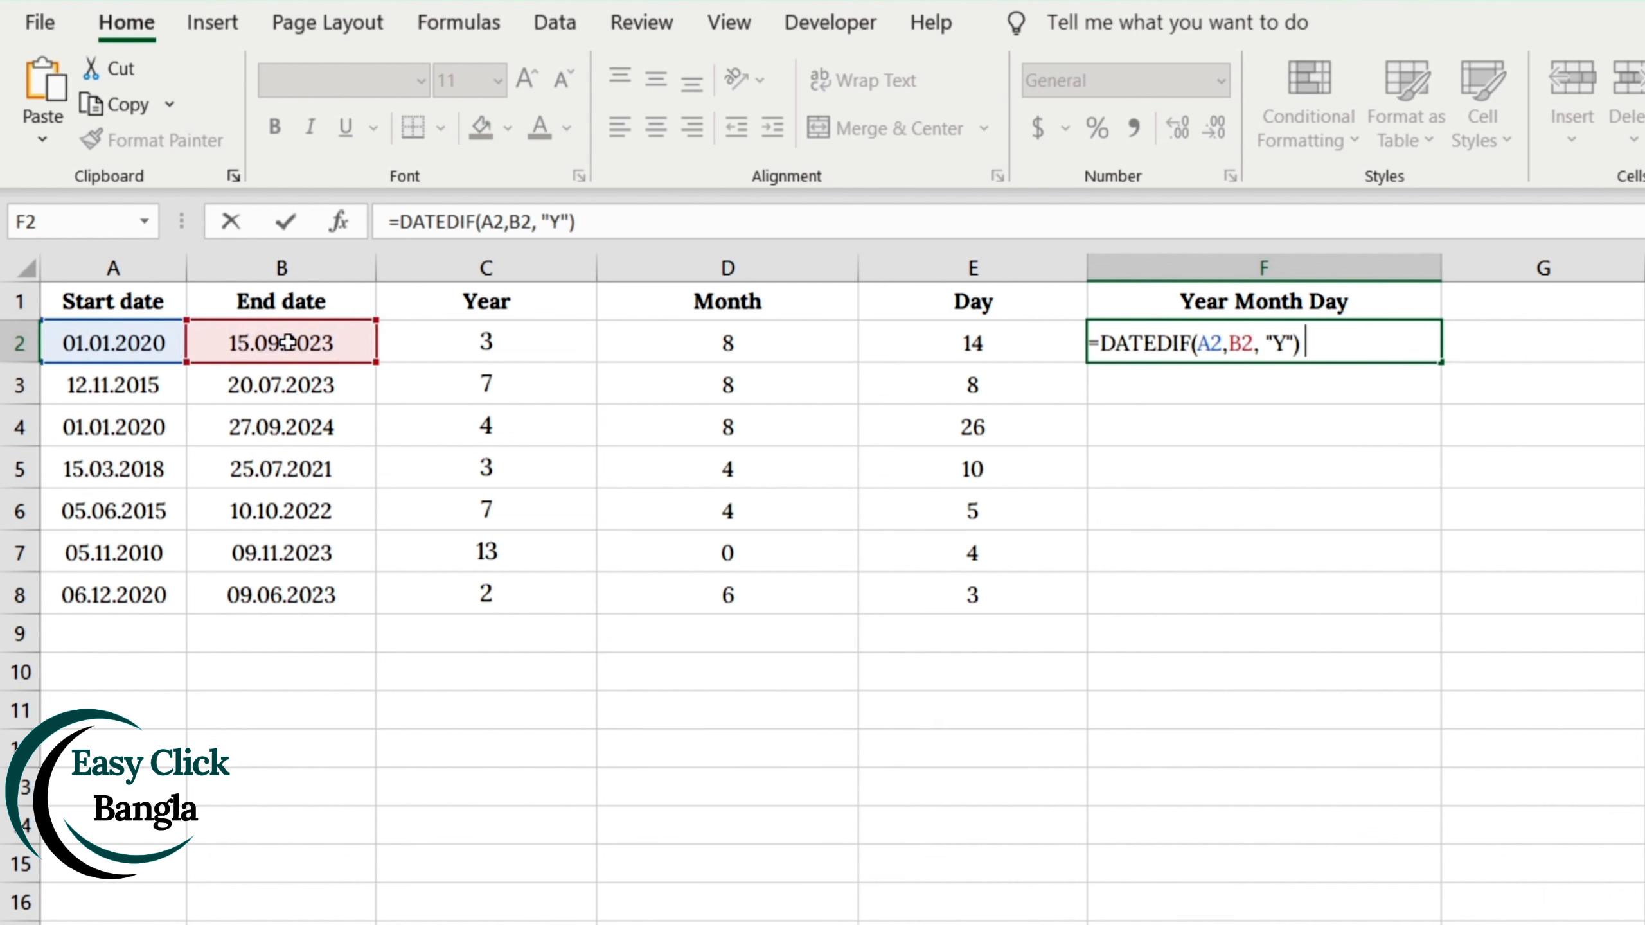
{"action": "type", "text": "&"}
{"action": "type", "text": "\"Y,\" & DATEDIF(A2,B2, \"YM\") &"}
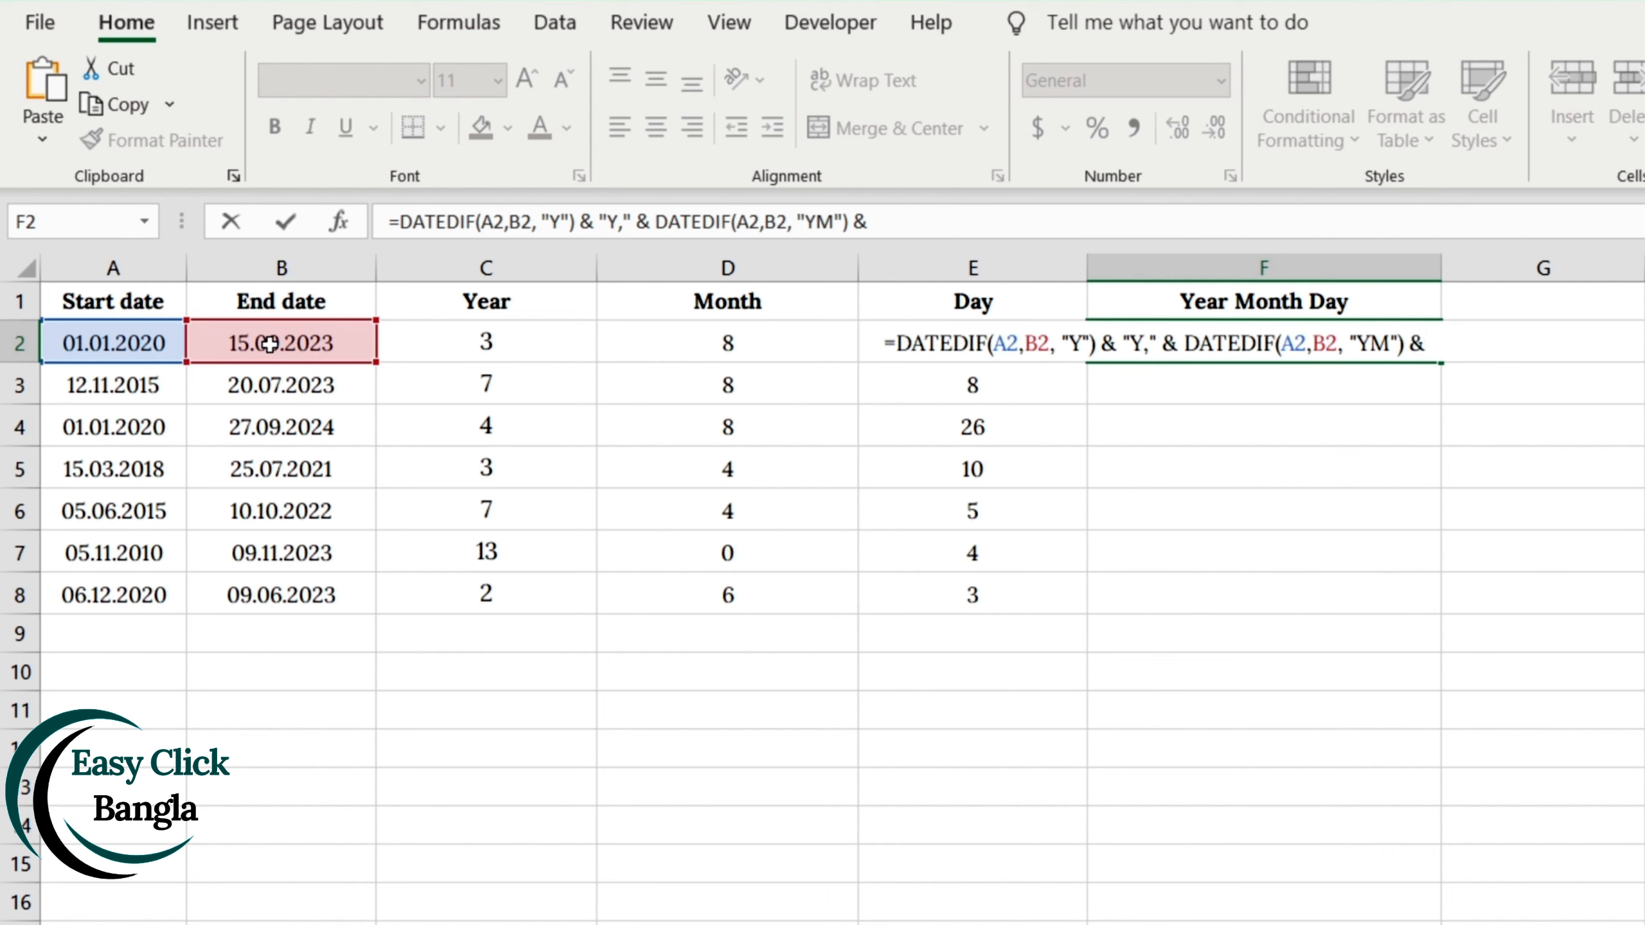
Step: Complete the F2 formula with "M," & DATEDIF(A2,B2, "MD") & "D" and fill it down the Year Month Day column through F8
{"action": "type", "text": " \"M,\" & DATEDIF("}
{"action": "left_click", "coordinate": [156, 343]}
{"action": "type", "text": ","}
{"action": "left_click", "coordinate": [259, 343]}
{"action": "type", "text": ", \"MD\") &"}
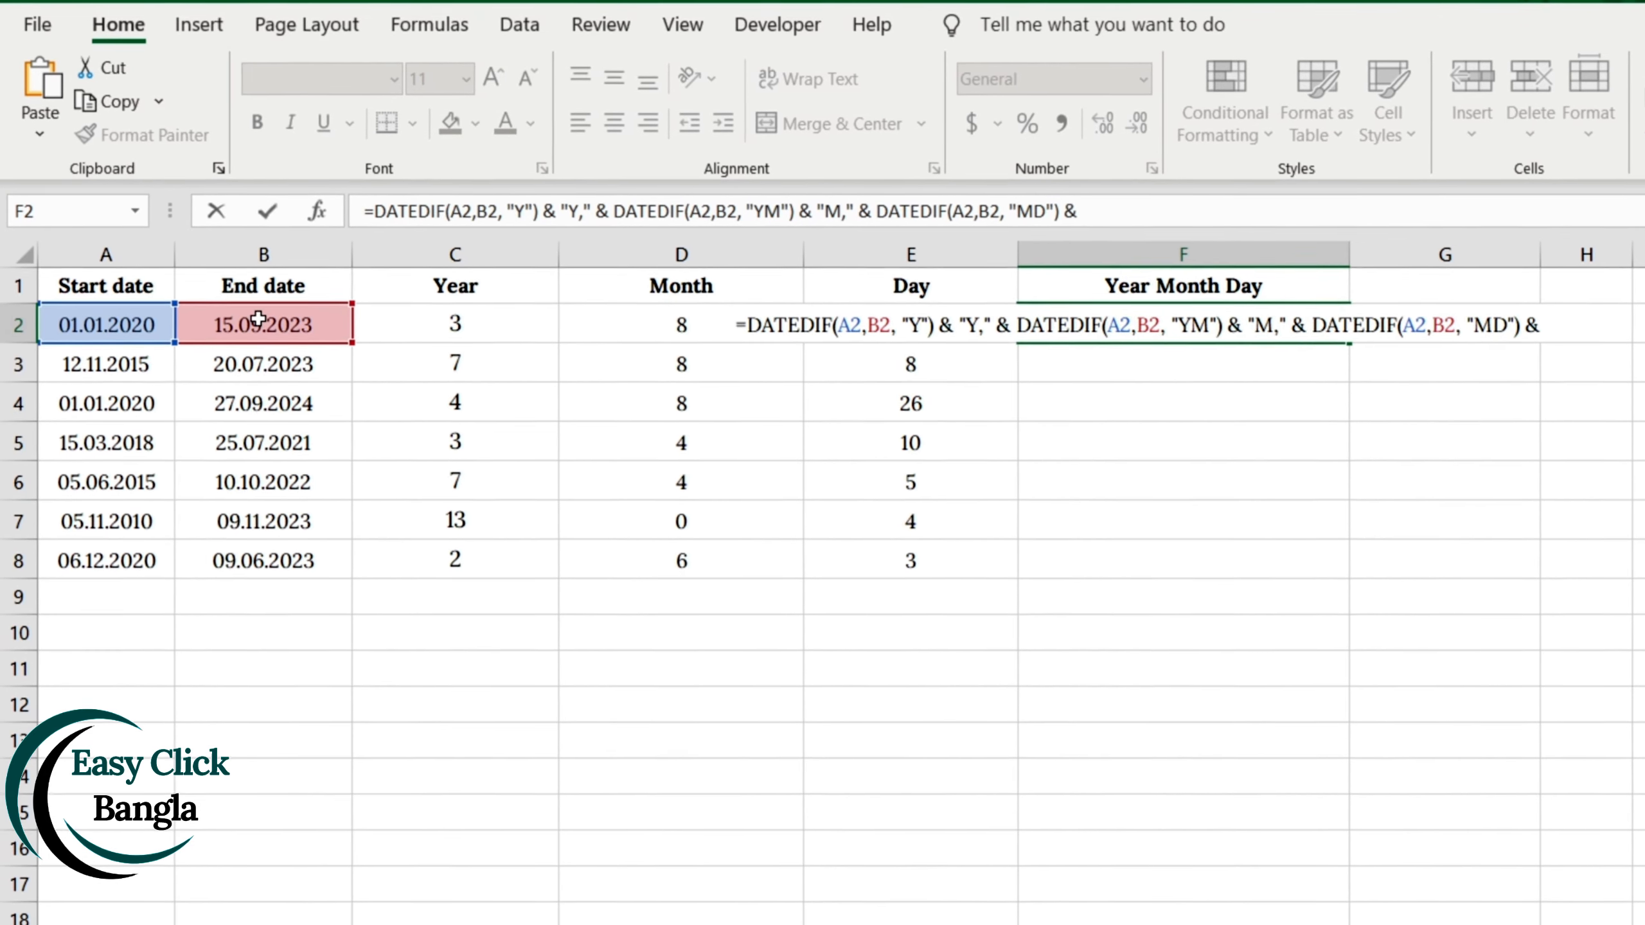
{"action": "type", "text": " \""}
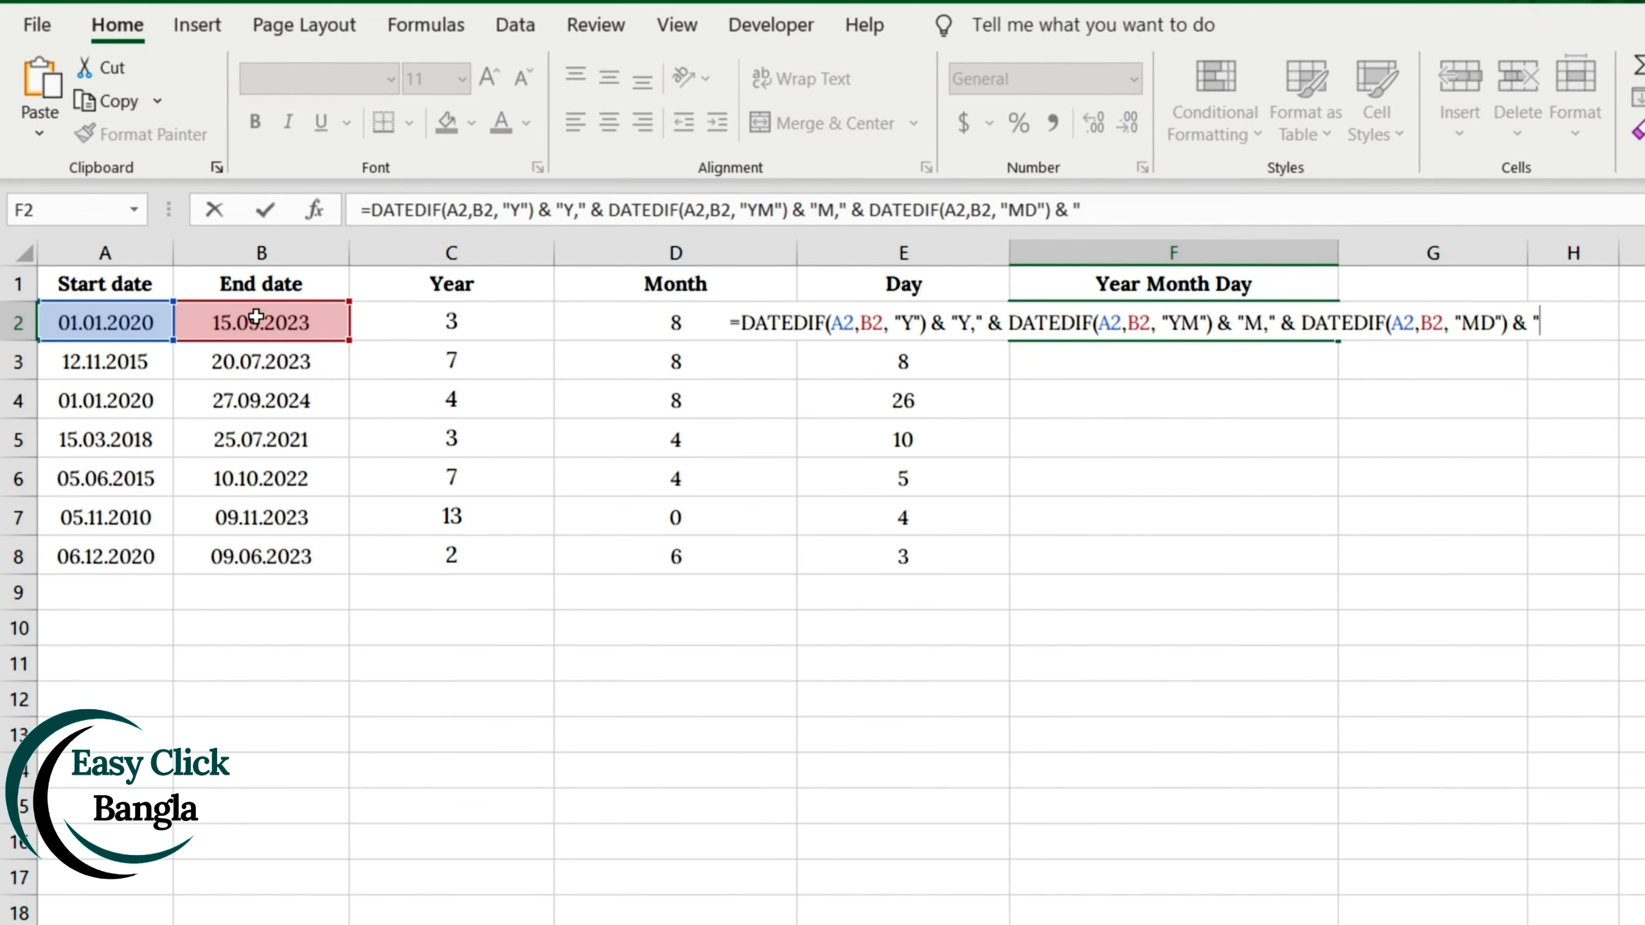
{"action": "type", "text": "D\""}
{"action": "key", "text": "Return"}
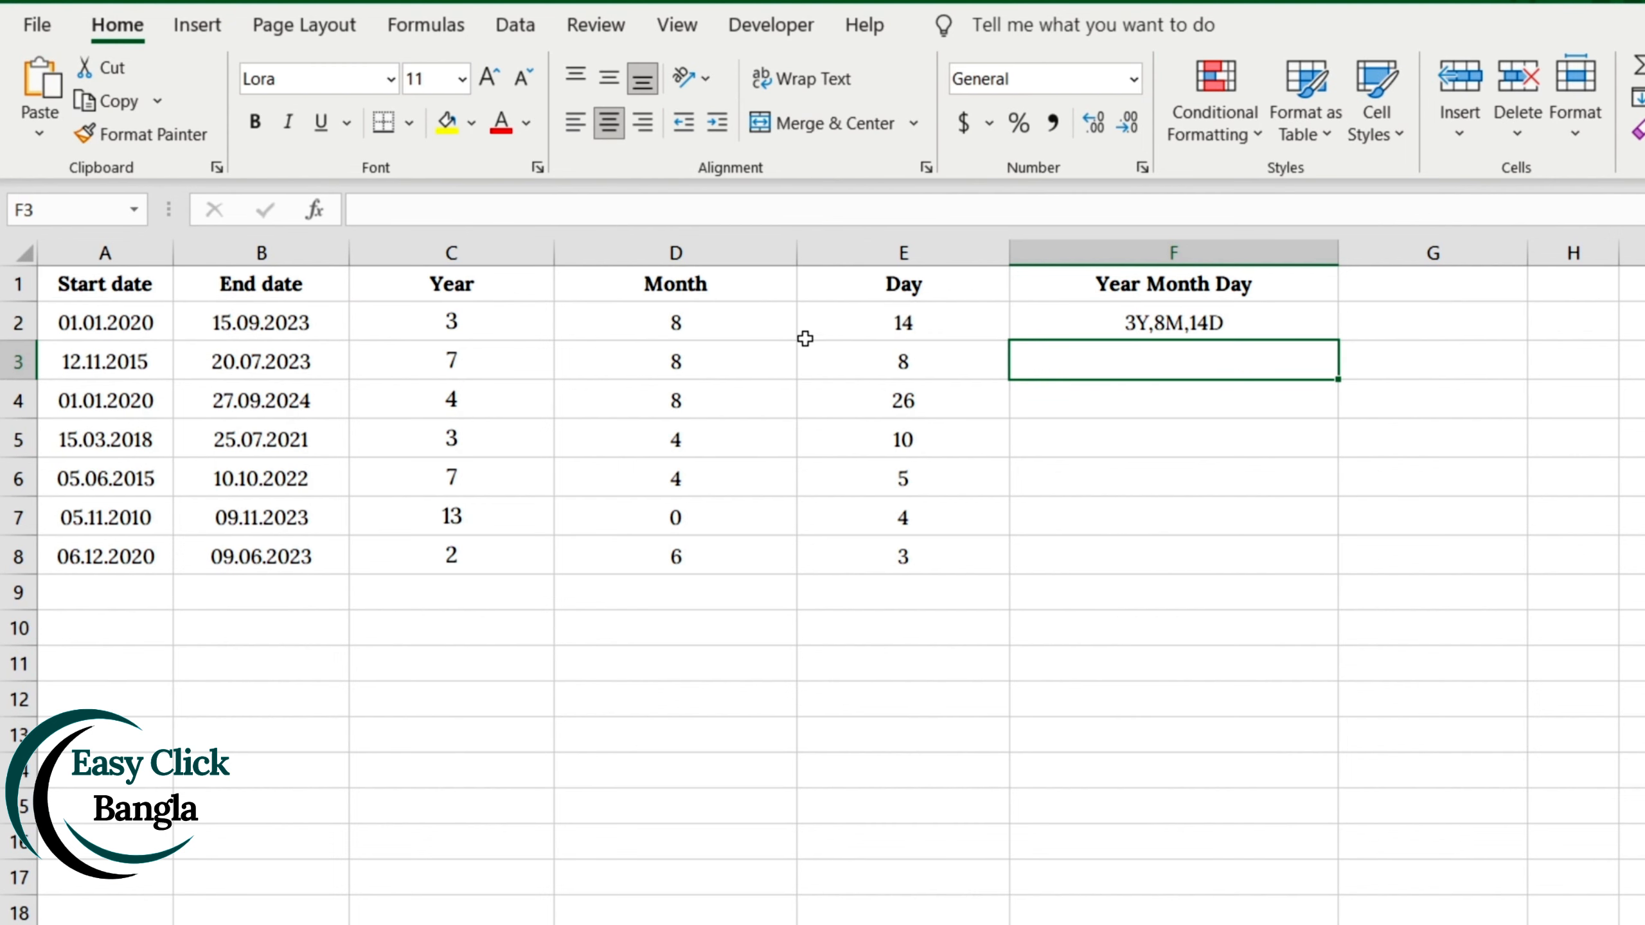
{"action": "left_click", "coordinate": [1320, 322]}
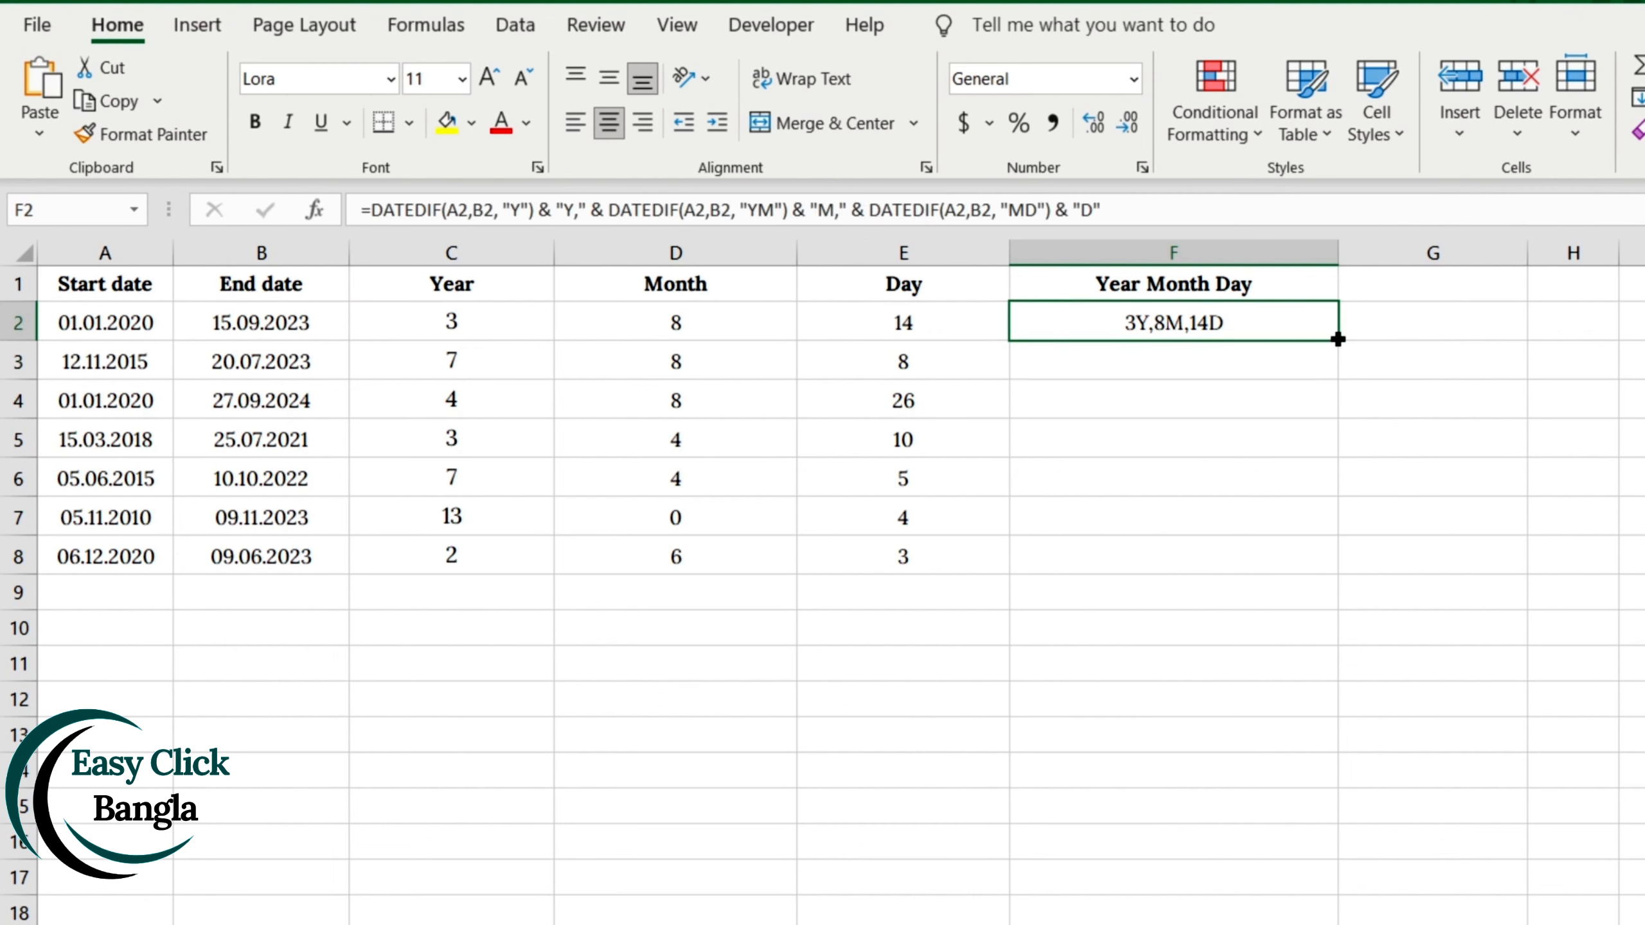
{"action": "double_click", "coordinate": [1336, 340]}
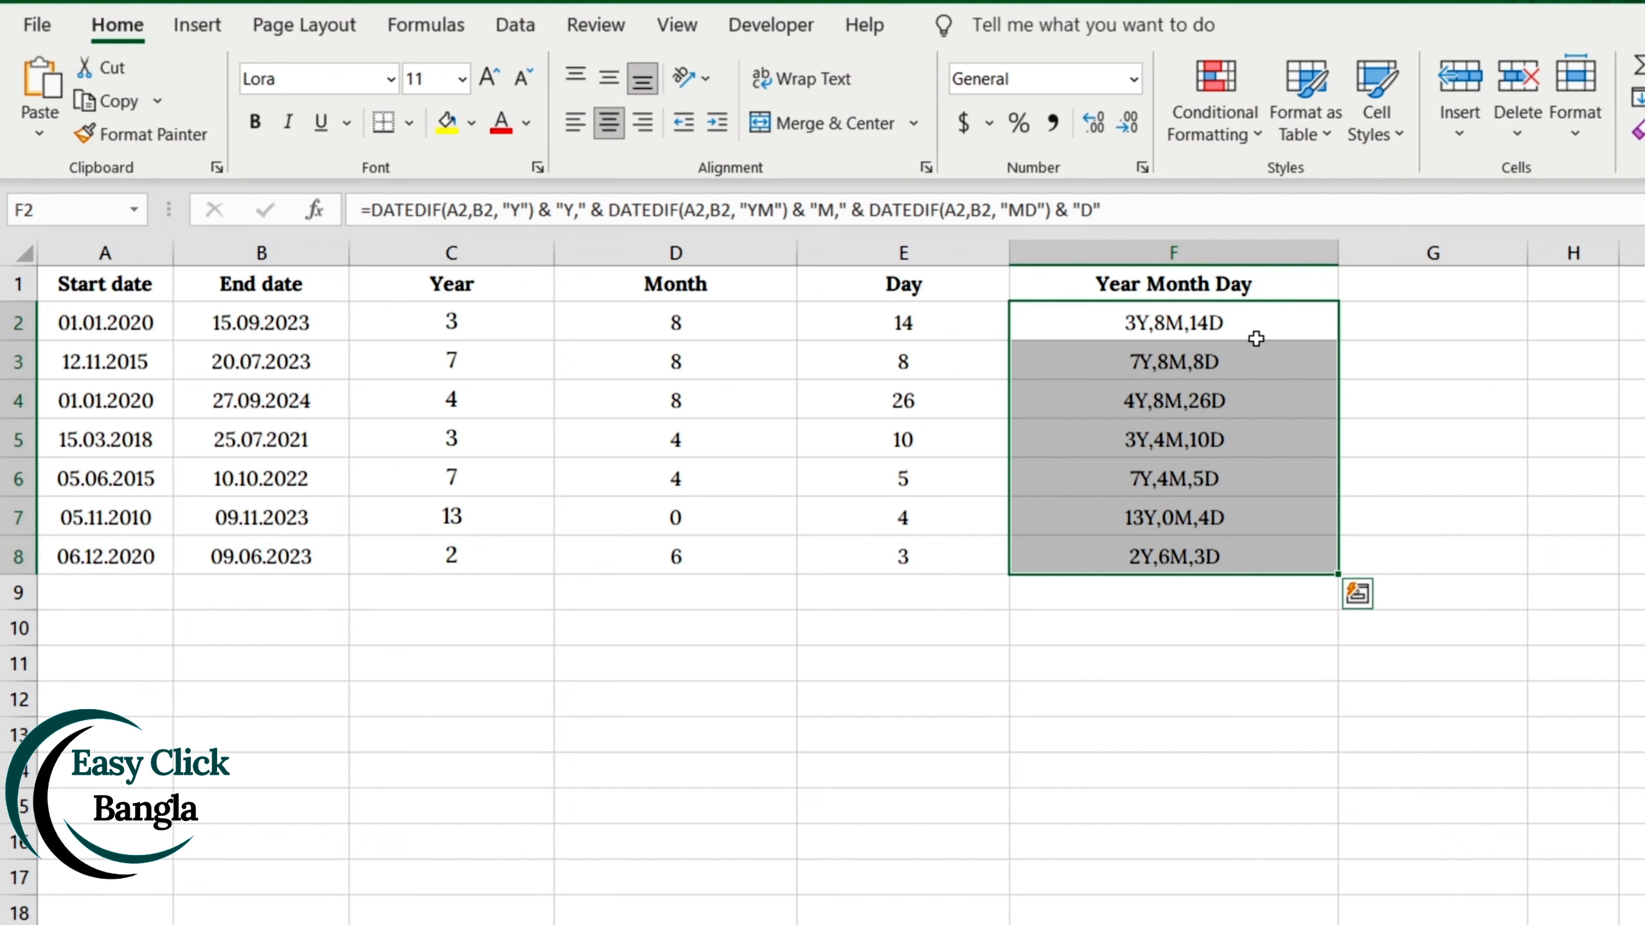